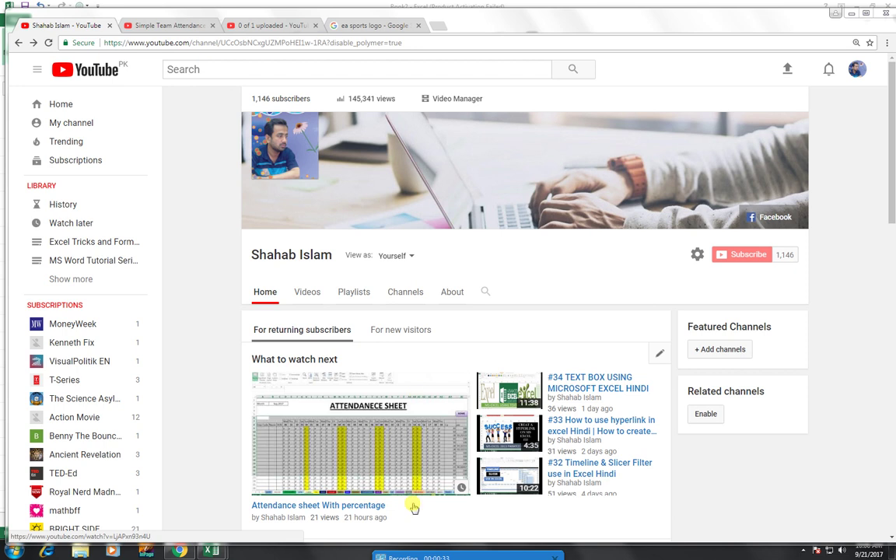
Step: In Book2, merge and centre A1:O5 into one title cell
mouse_move(210, 552)
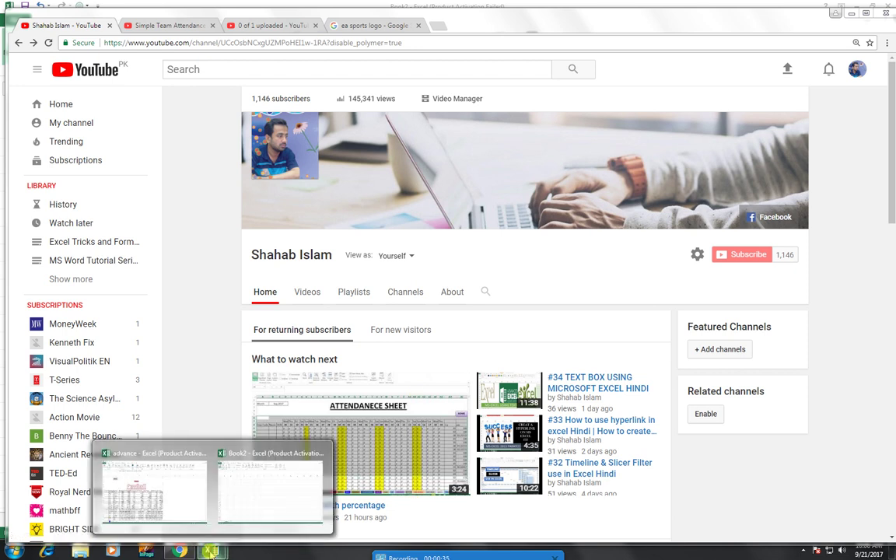
click(226, 451)
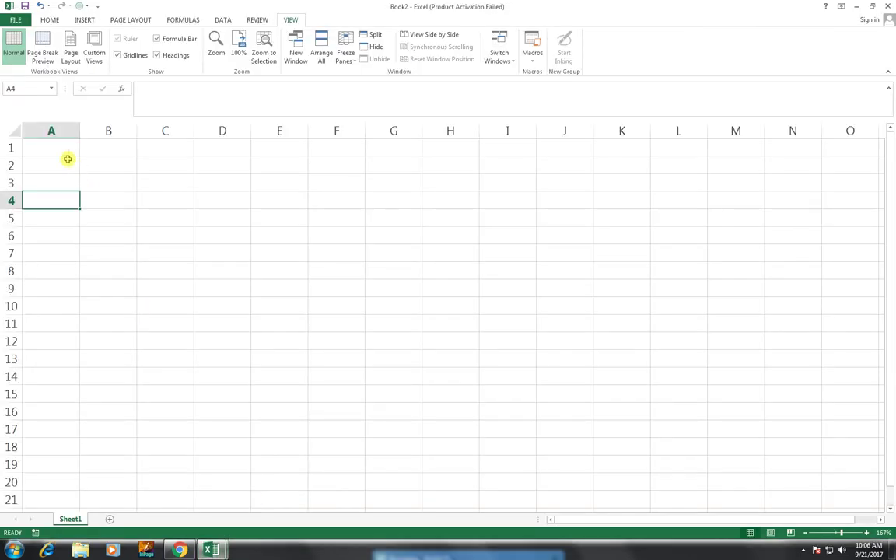
drag(67, 152, 830, 223)
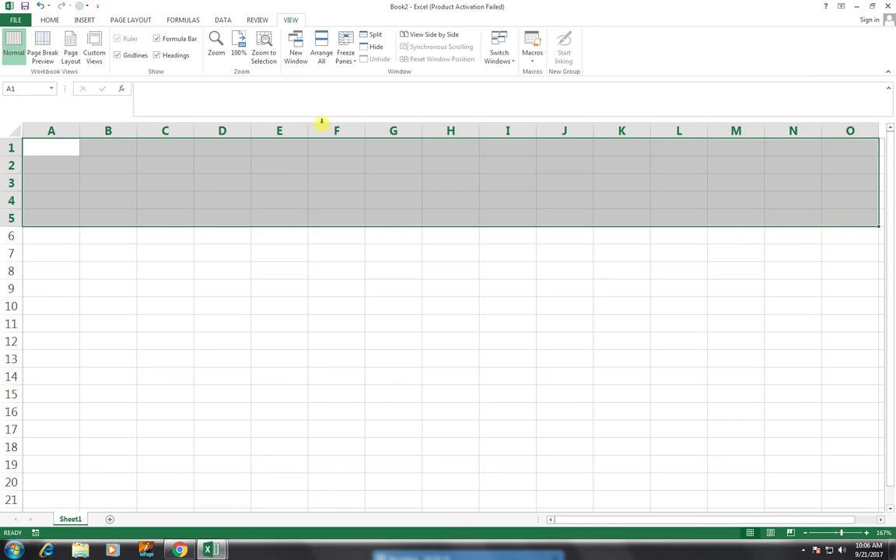
click(51, 21)
click(299, 56)
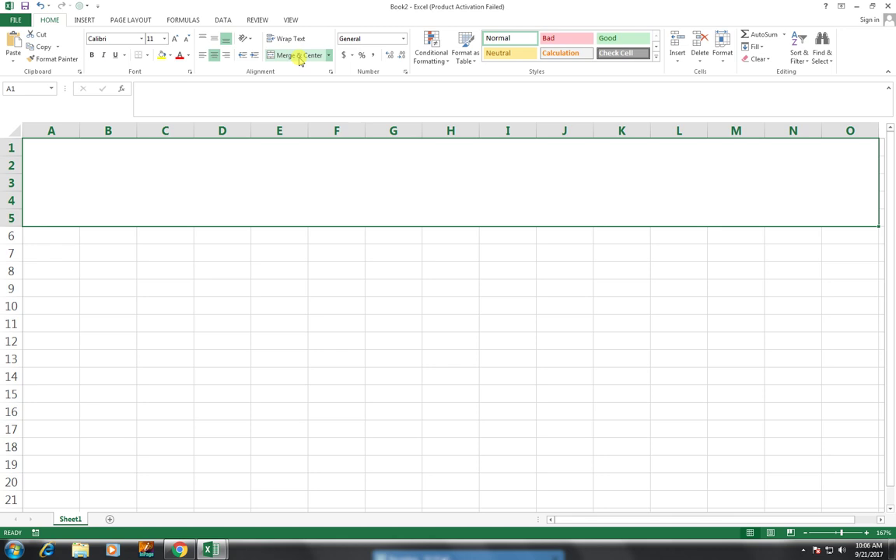
Step: Enter the title ATTENDANCE SHEET in capitals in the merged cell
text(attendan)
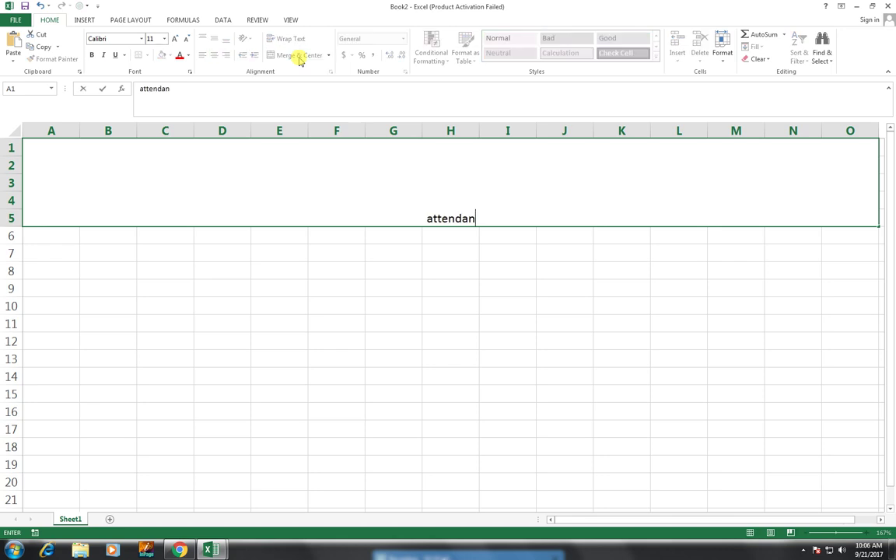
text(ce sheet)
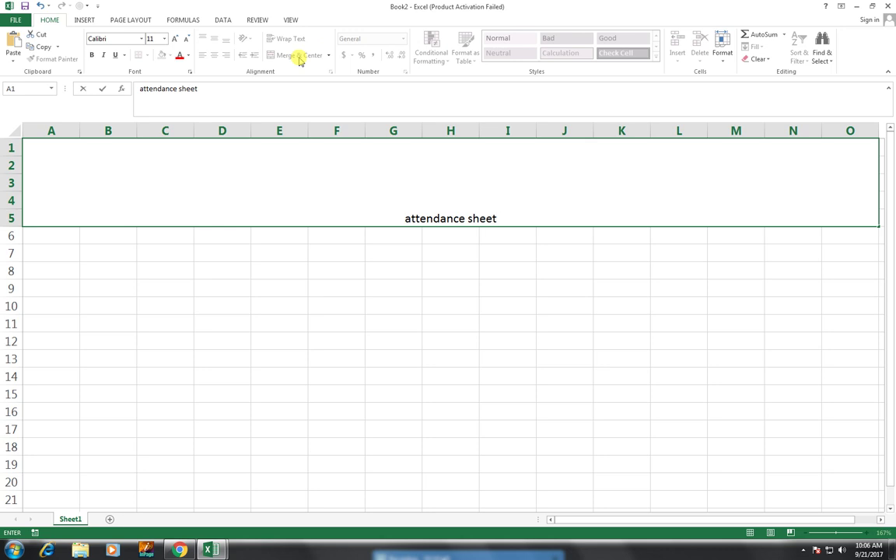
key(BackSpace)
key(BackSpace)
key(BackSpace)
key(BackSpace)
key(BackSpace)
key(BackSpace)
key(BackSpace)
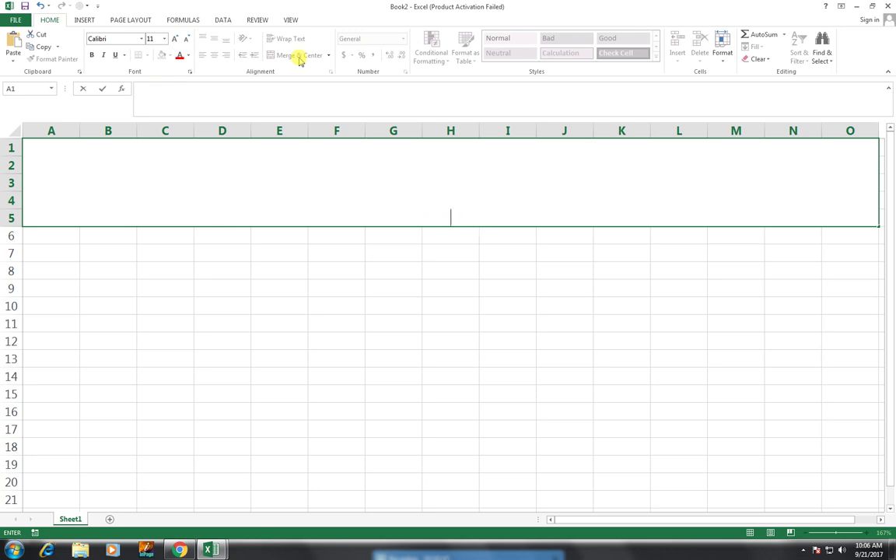
text(ATTENDANCE )
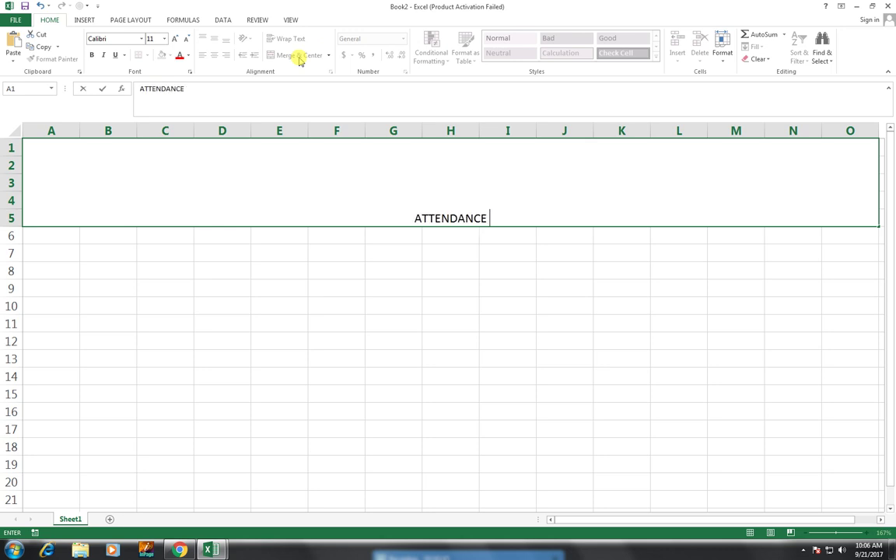
text(SHEET)
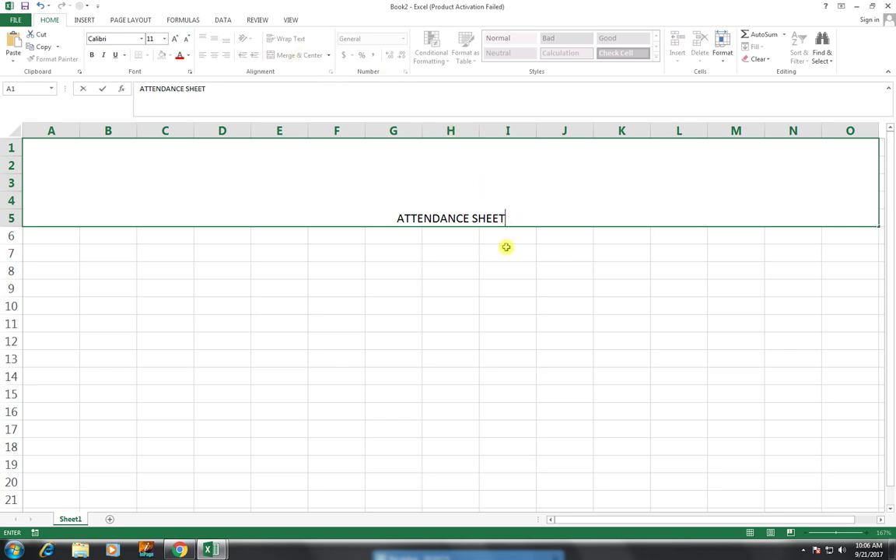
Step: Centre the title vertically and enlarge its font to 72 pt
click(435, 249)
click(435, 202)
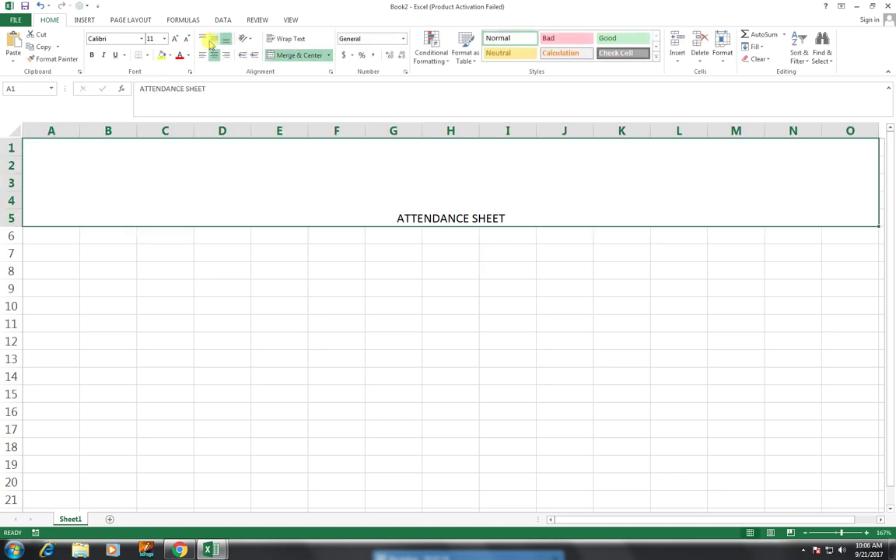
click(214, 39)
click(177, 39)
click(177, 39)
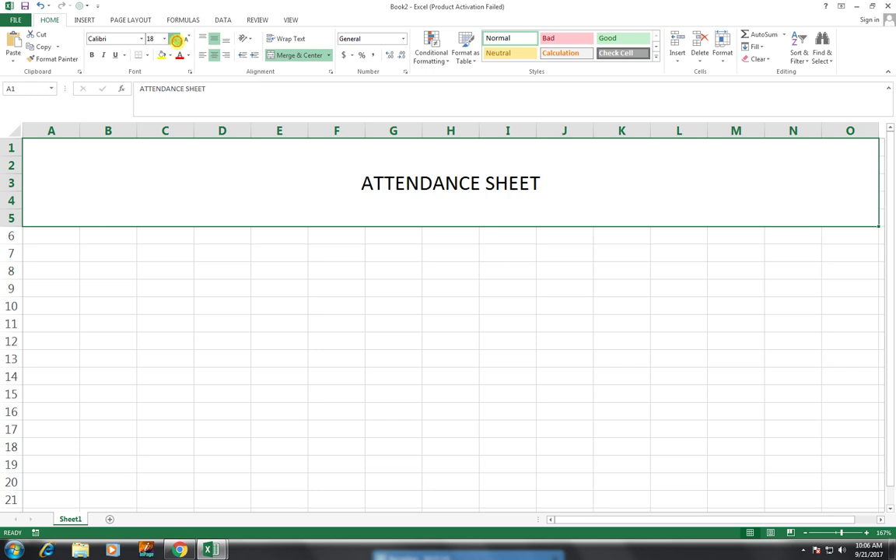
click(177, 39)
click(177, 39)
click(177, 40)
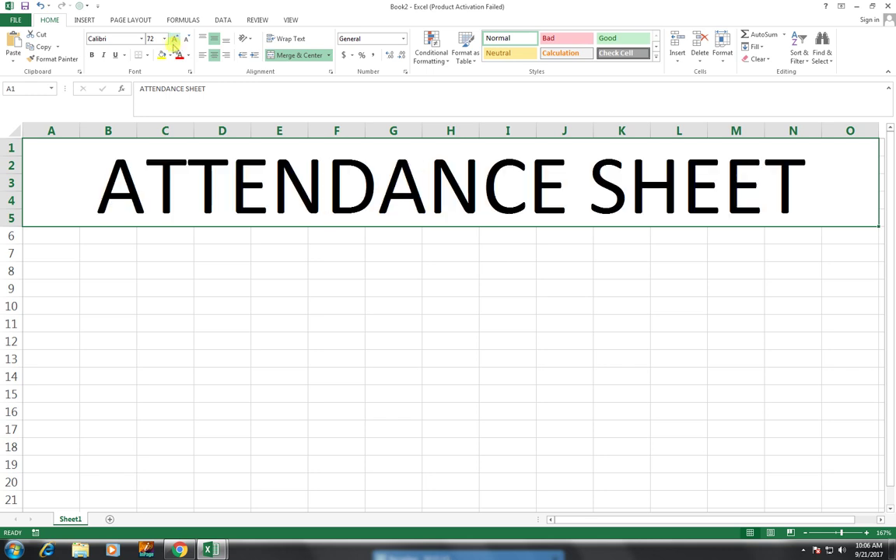
Step: Set the title font to AngsanaUPC with white text
click(141, 38)
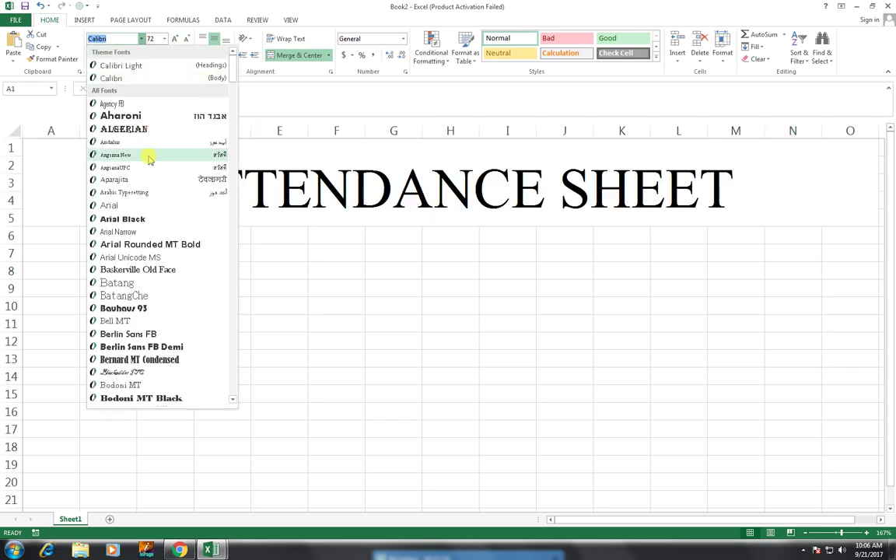
click(149, 172)
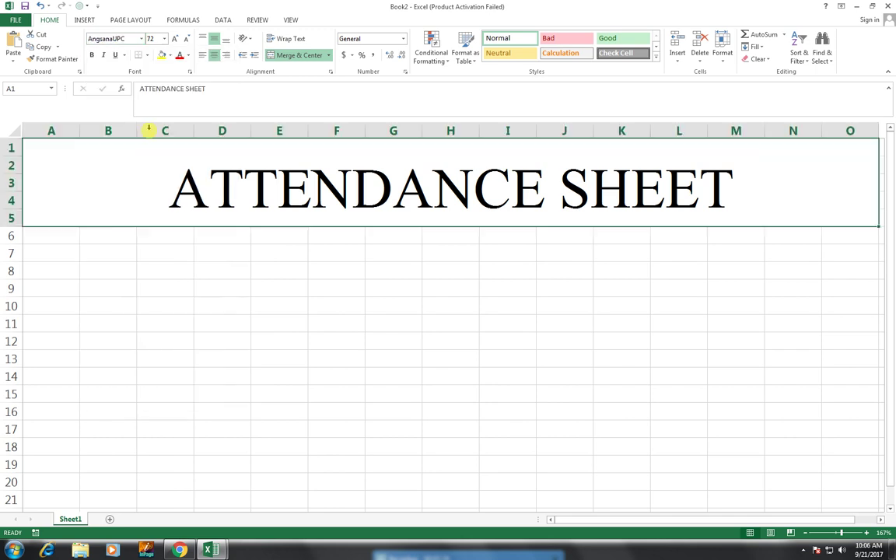
click(177, 54)
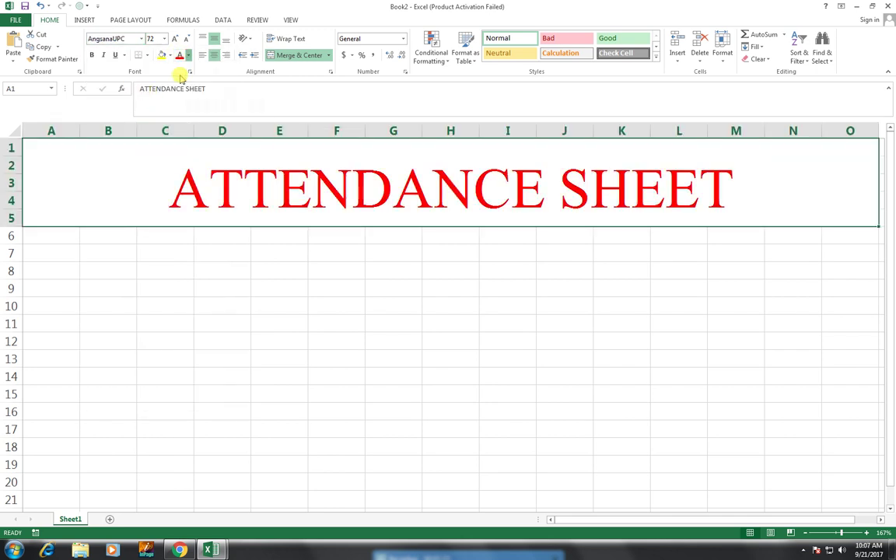
click(187, 55)
click(180, 91)
Step: Fill the title banner with black
click(170, 55)
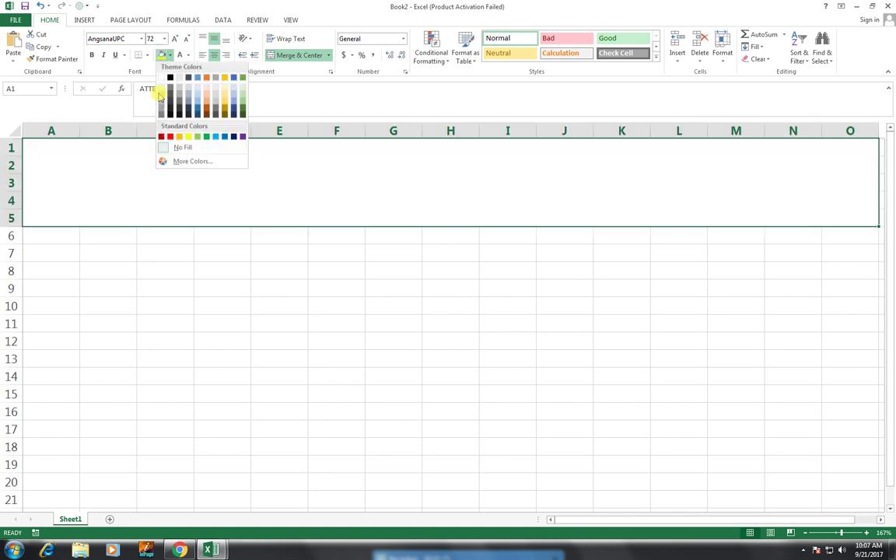
click(166, 76)
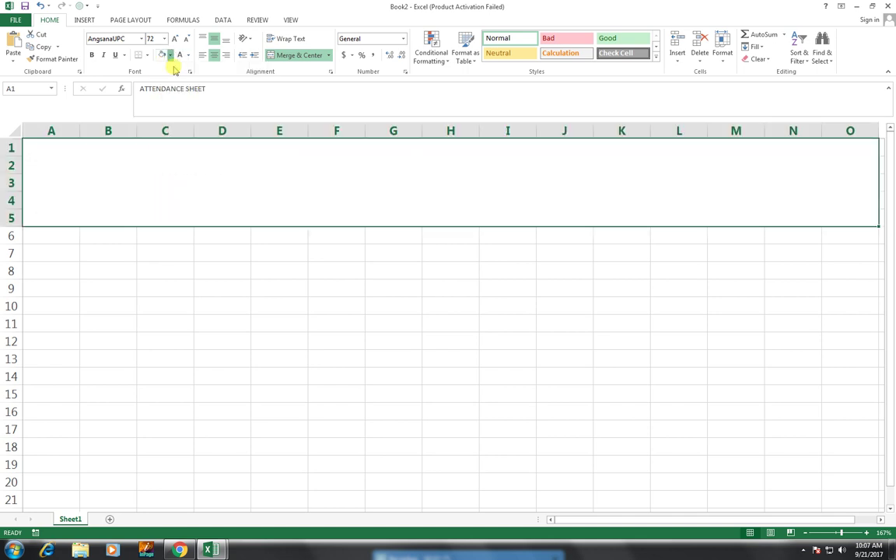
click(169, 57)
click(169, 78)
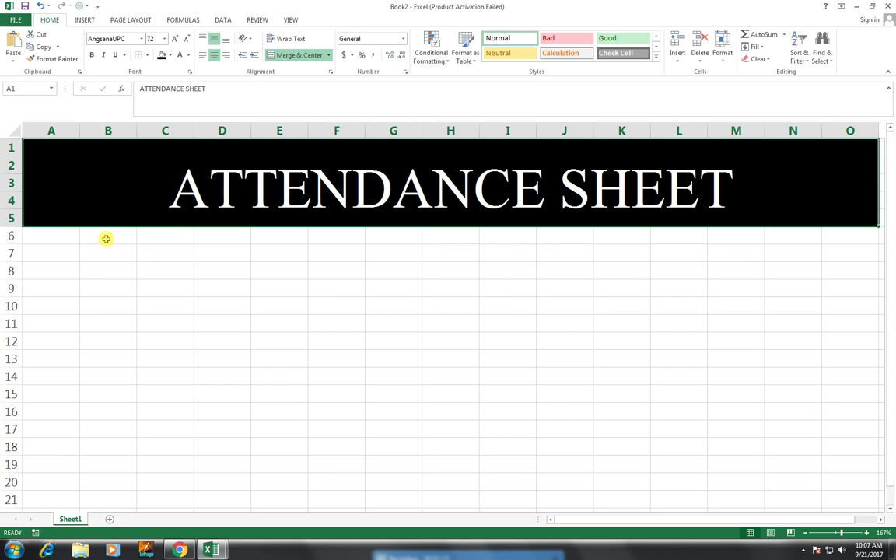
click(62, 243)
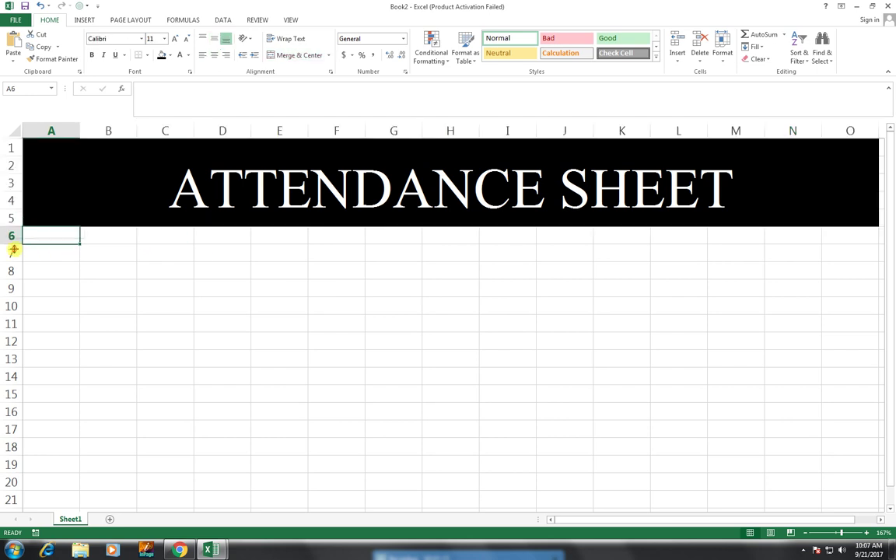
Step: Make row 6 slightly taller, label A6 NAME and enter 1-Sep-17 in B6
drag(14, 245, 14, 251)
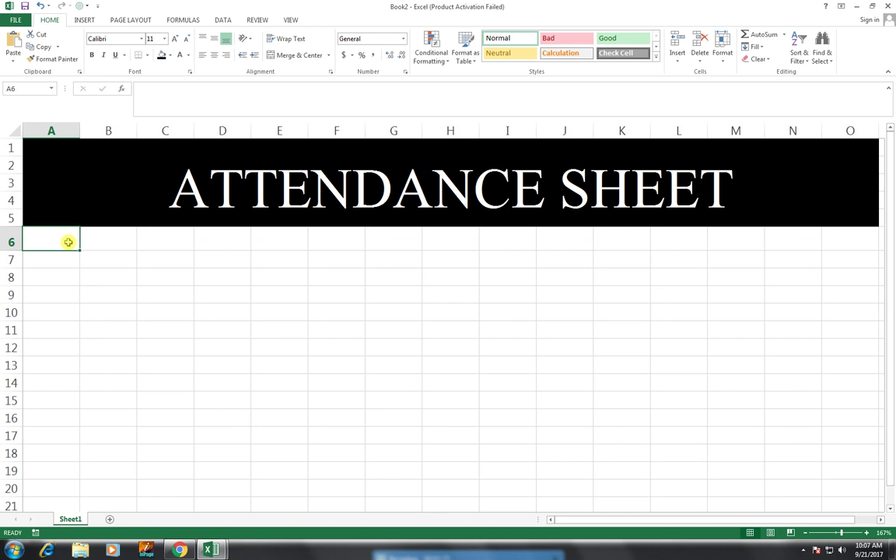
text(NAME)
key(Tab)
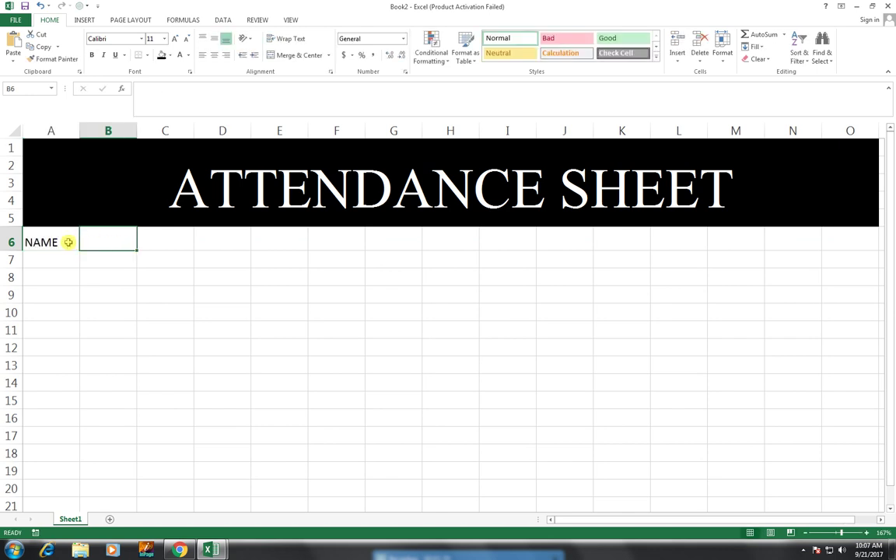
text(1-)
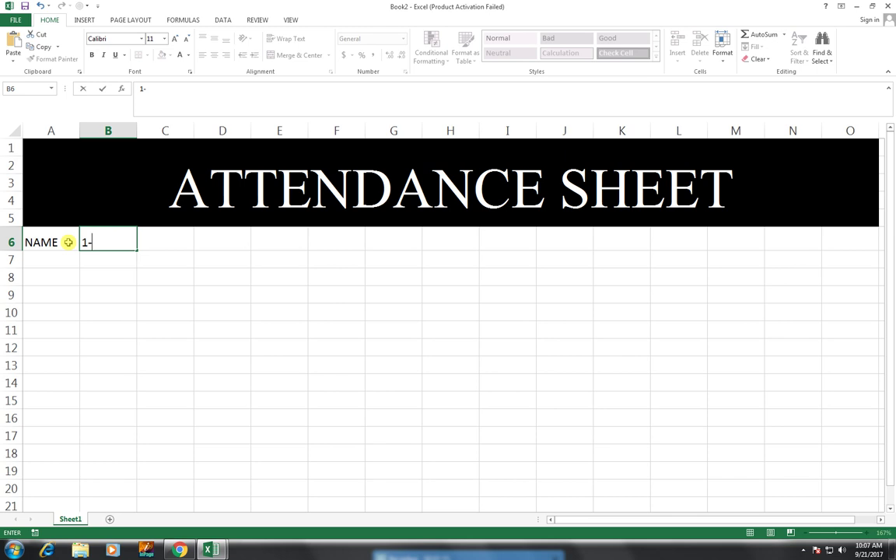
text(SEP)
text(17)
key(Tab)
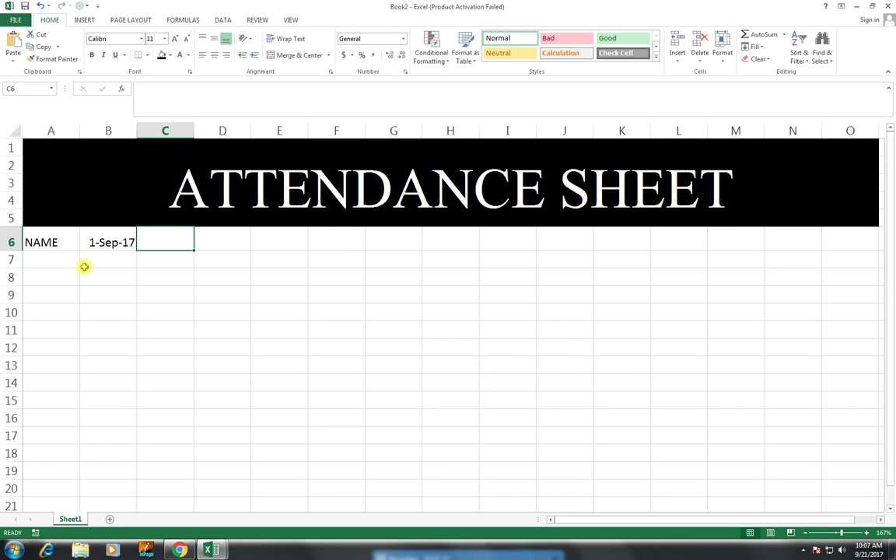
Step: Fill dates through 7-Sep-17 across B6:H6, then clear B6:H6 again
click(85, 242)
mouse_move(137, 250)
mouse_down()
mouse_move(520, 234)
mouse_move(487, 244)
mouse_up()
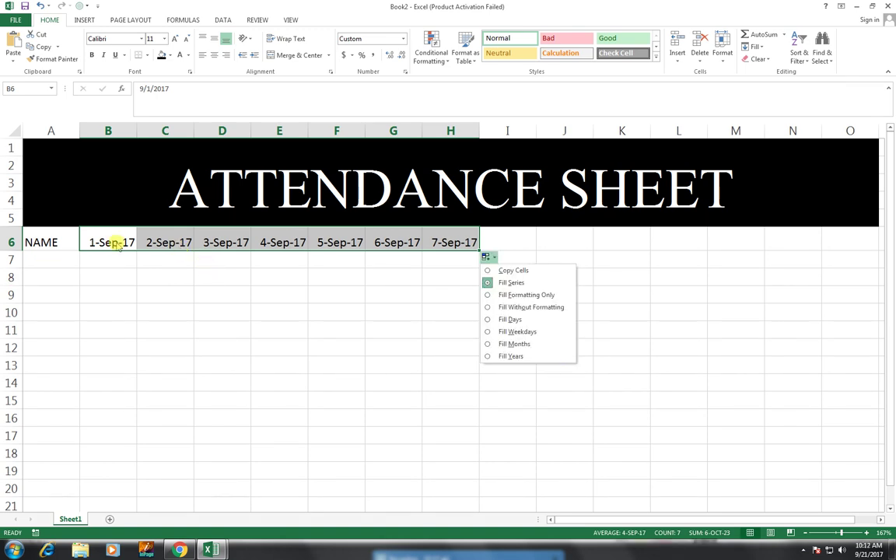
click(110, 243)
drag(110, 243, 424, 242)
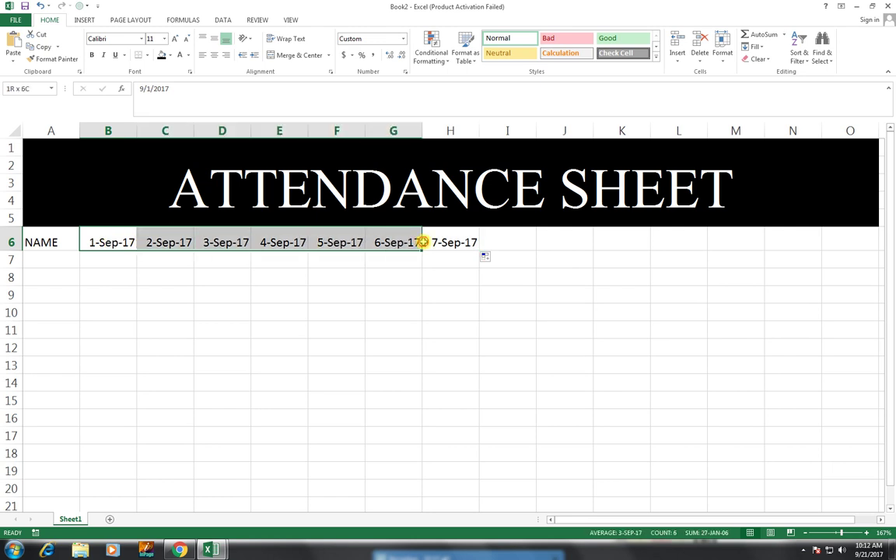
key(Delete)
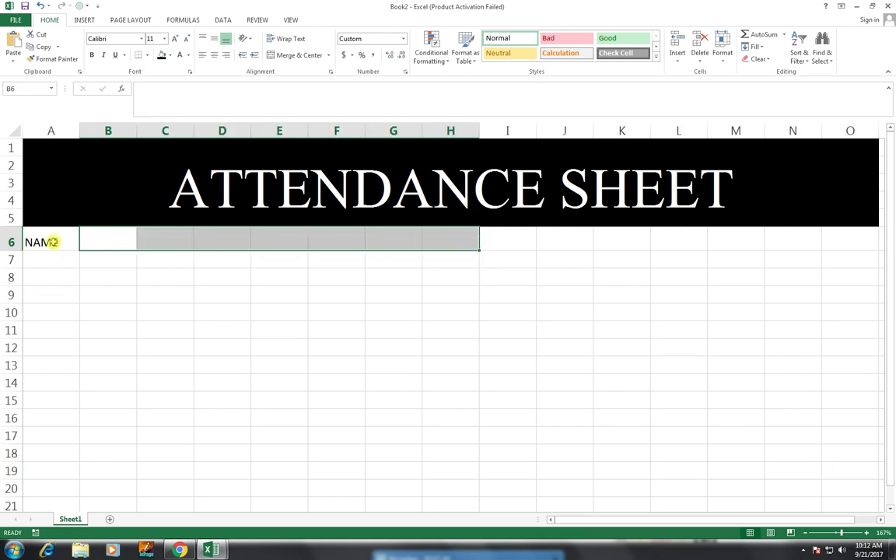
Step: Change A6 to NAME OF CANDIDATE and autofit column A to it
click(53, 242)
key(F2)
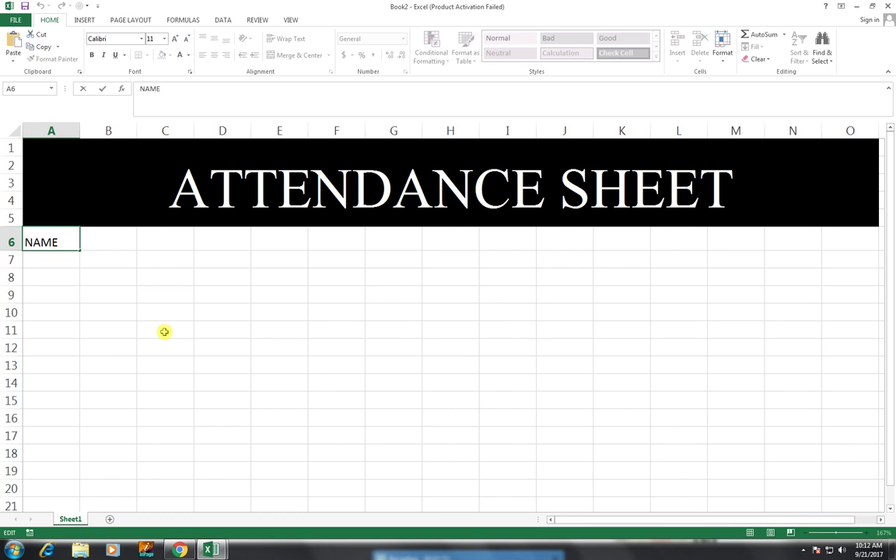
text(O)
key(BackSpace)
text(F CAND)
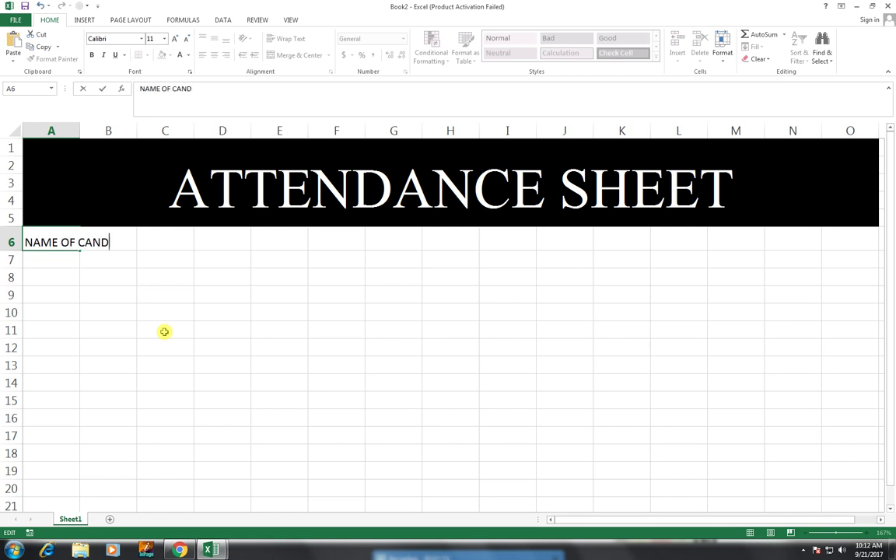
text(IDATE)
click(164, 332)
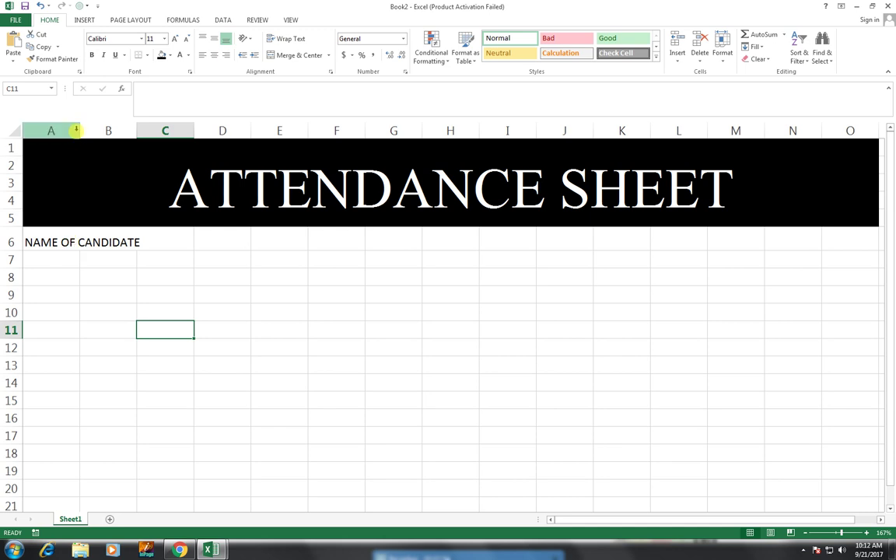
double_click(76, 130)
Step: Fill DAY 1 through DAY 10 across B6:K6 and make row 6 taller
click(189, 234)
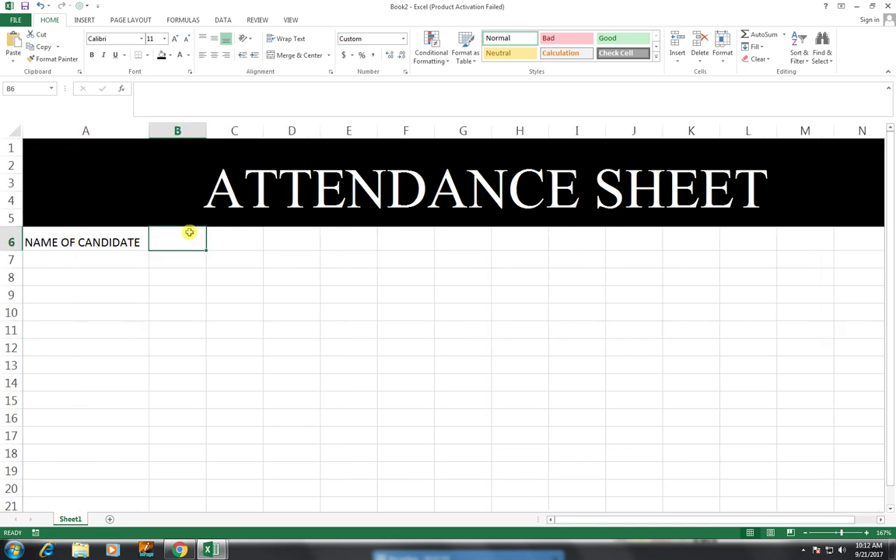
text(DAY)
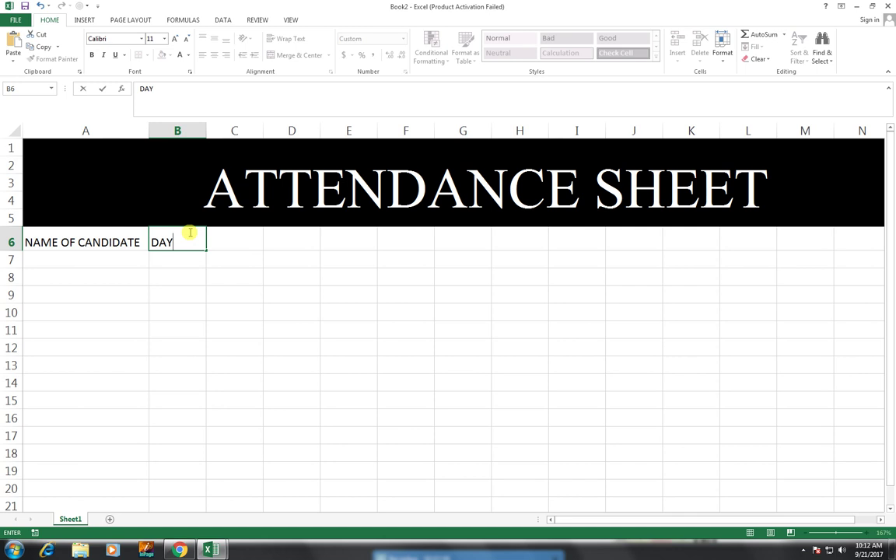
text( 1)
key(Return)
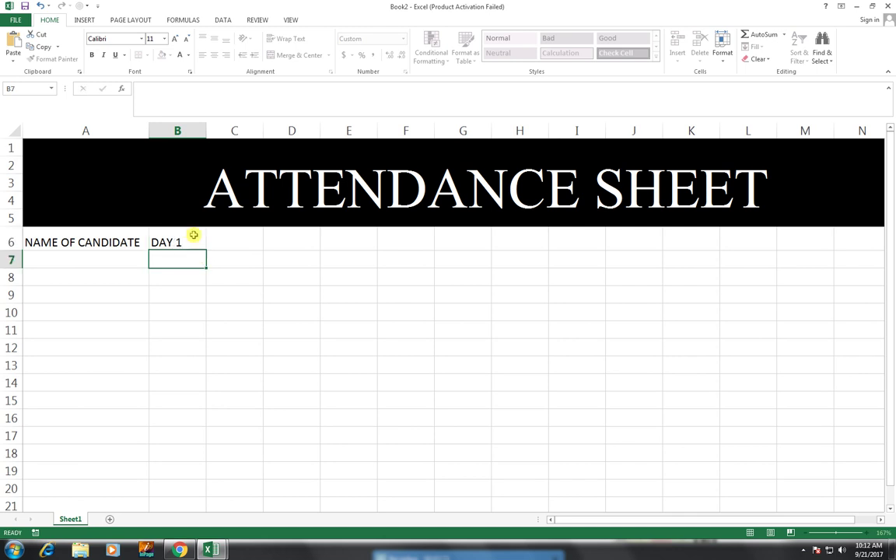
click(196, 239)
drag(202, 249, 686, 258)
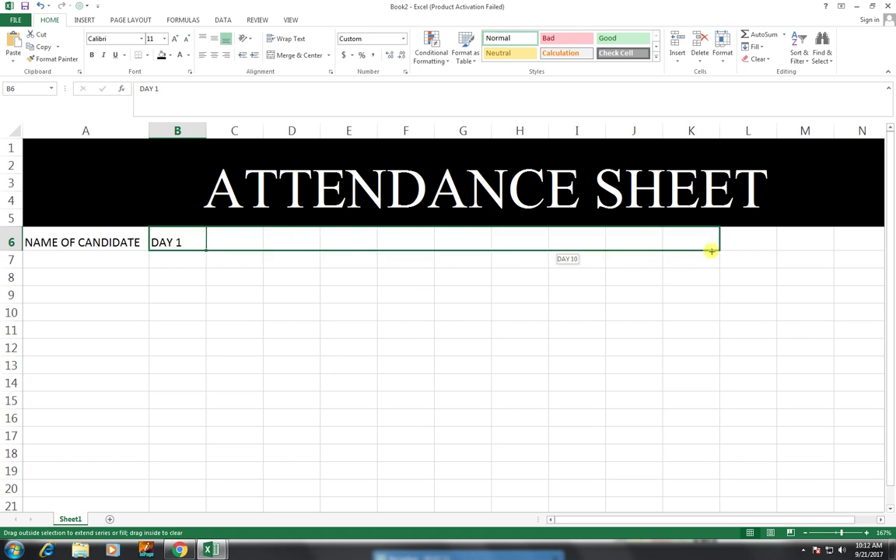
drag(685, 258, 713, 249)
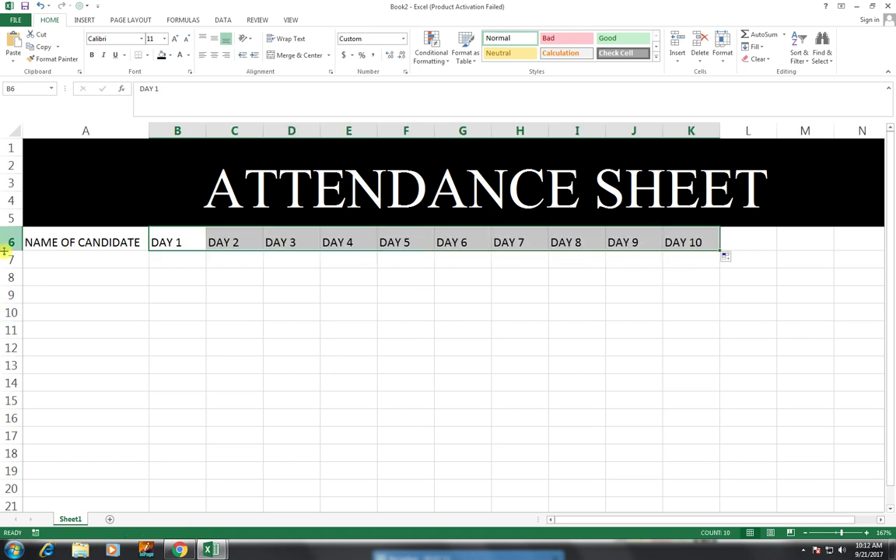
drag(8, 250, 8, 269)
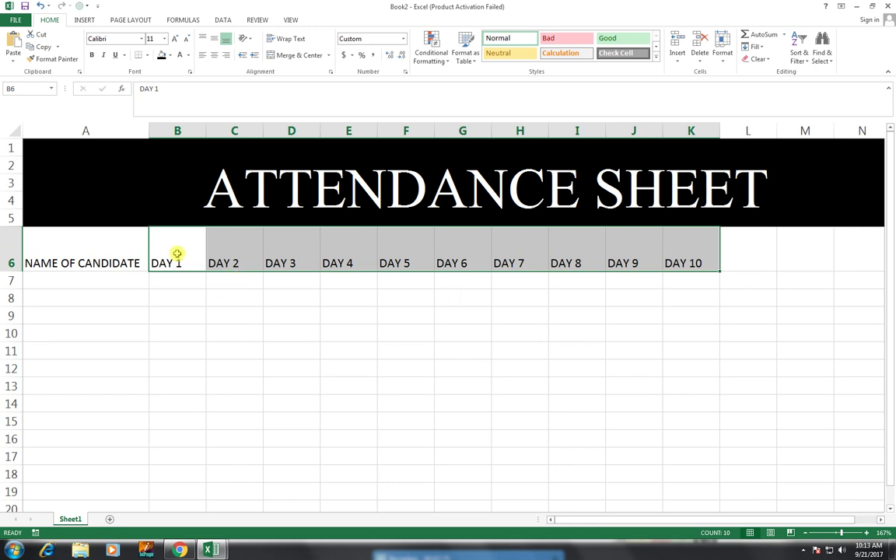
Step: Make the DAY 1–DAY 10 headers bold and centred horizontally and vertically
click(159, 234)
shift+click(695, 250)
click(246, 38)
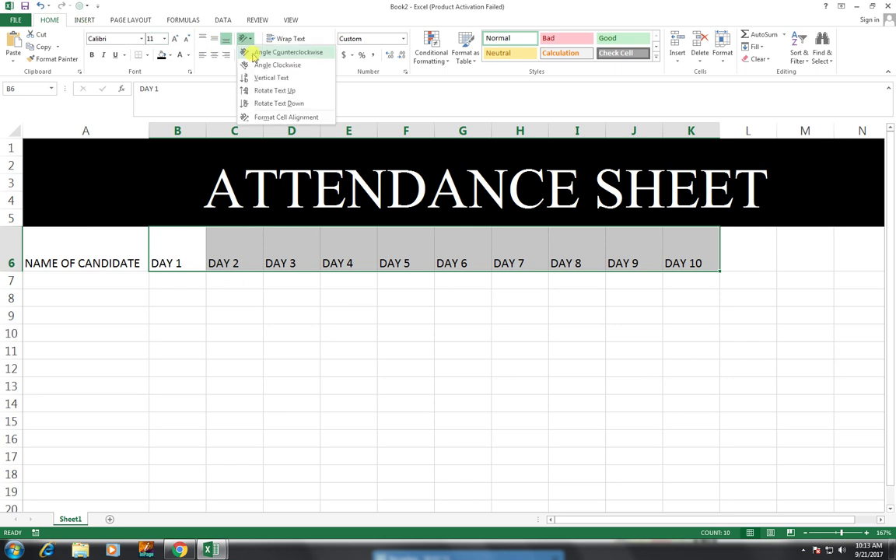
click(260, 90)
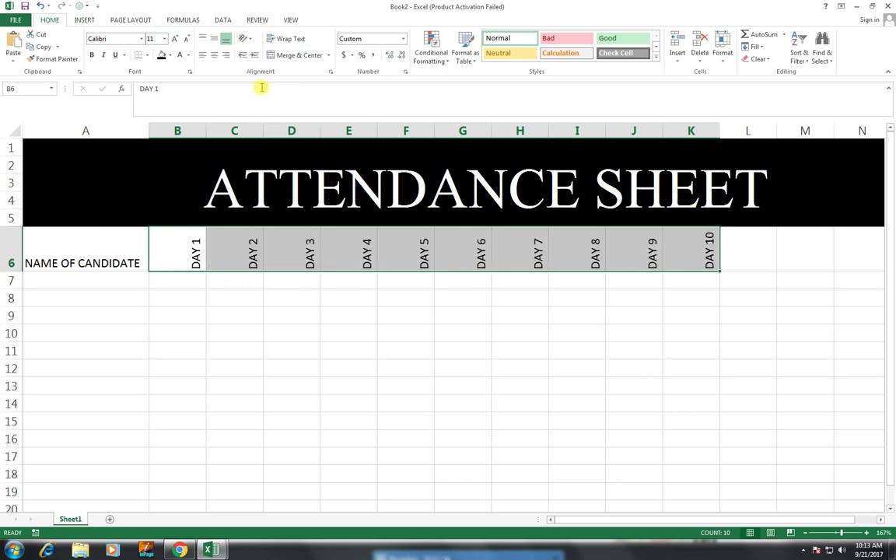
click(214, 55)
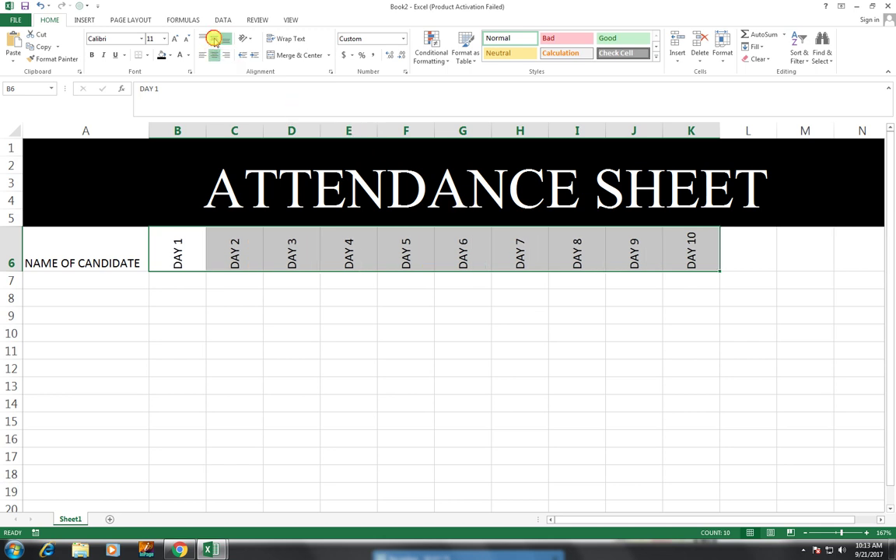
click(214, 39)
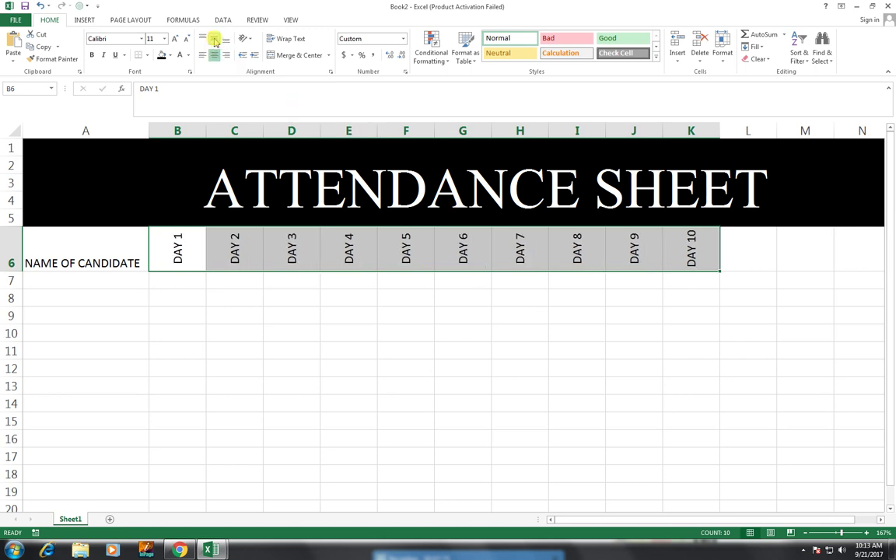
click(90, 56)
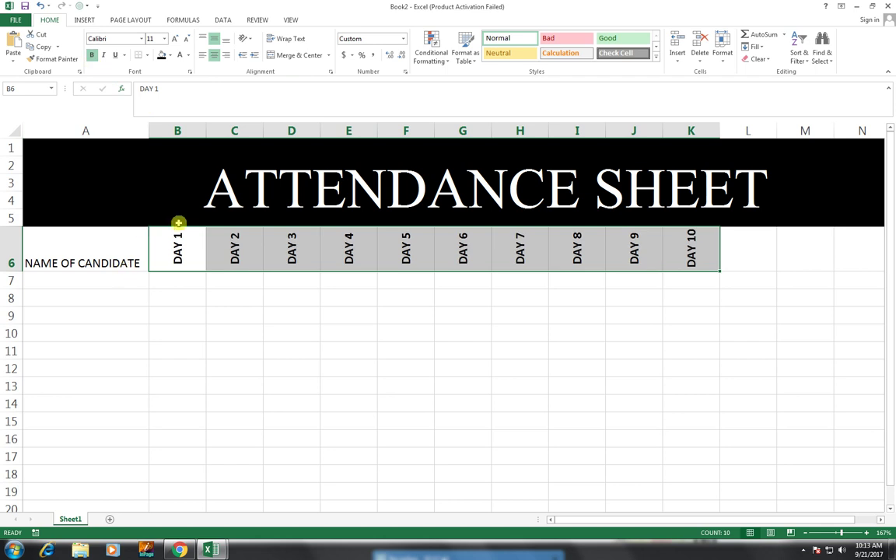
Step: Reset the day headers' text orientation to 0 degrees in Format Cells
click(245, 38)
click(273, 118)
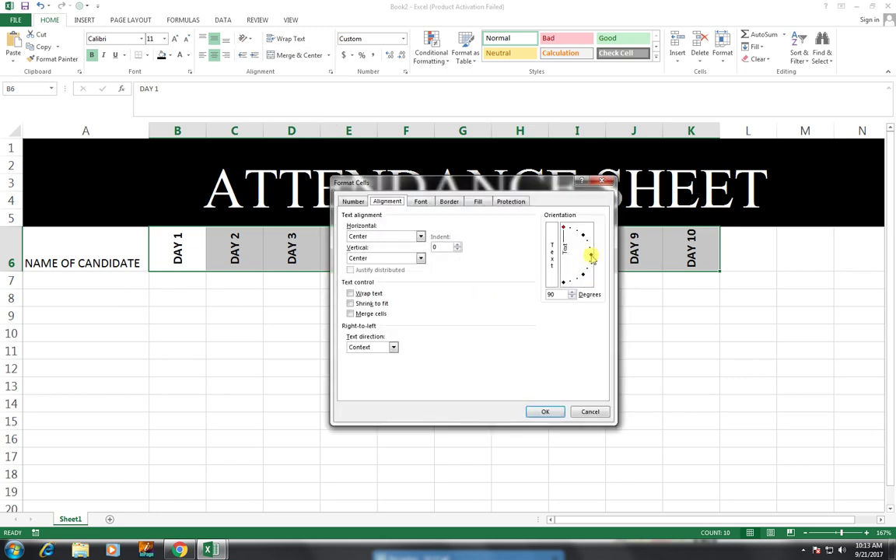
click(591, 256)
click(545, 411)
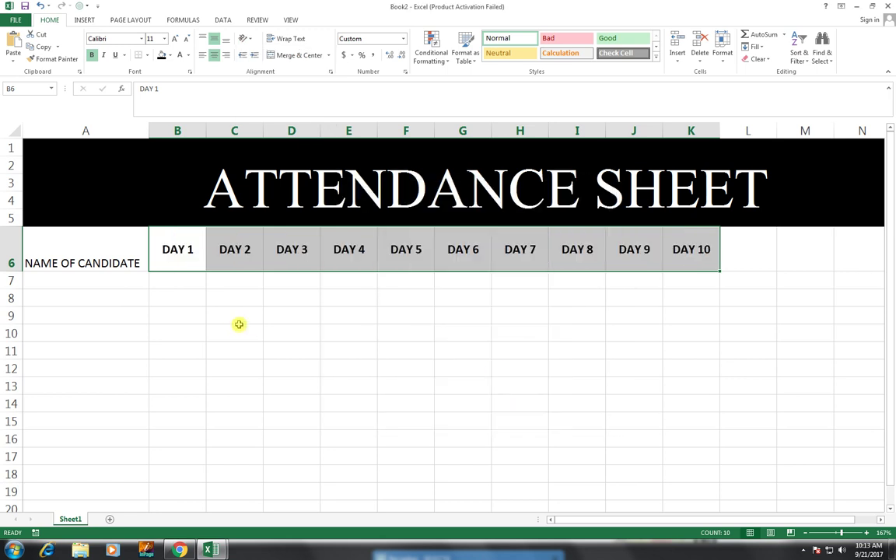
Step: Make NAME OF CANDIDATE in A6 bold and centred both ways
click(84, 262)
click(215, 56)
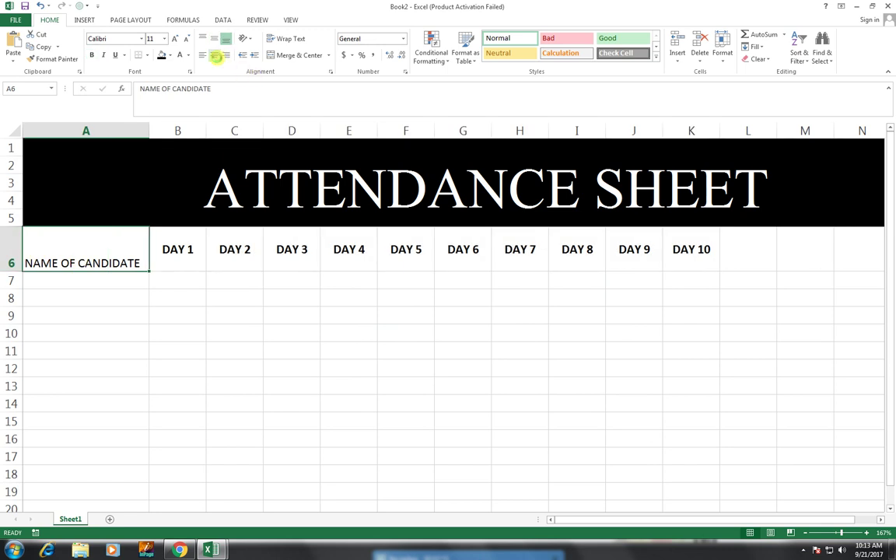
click(213, 39)
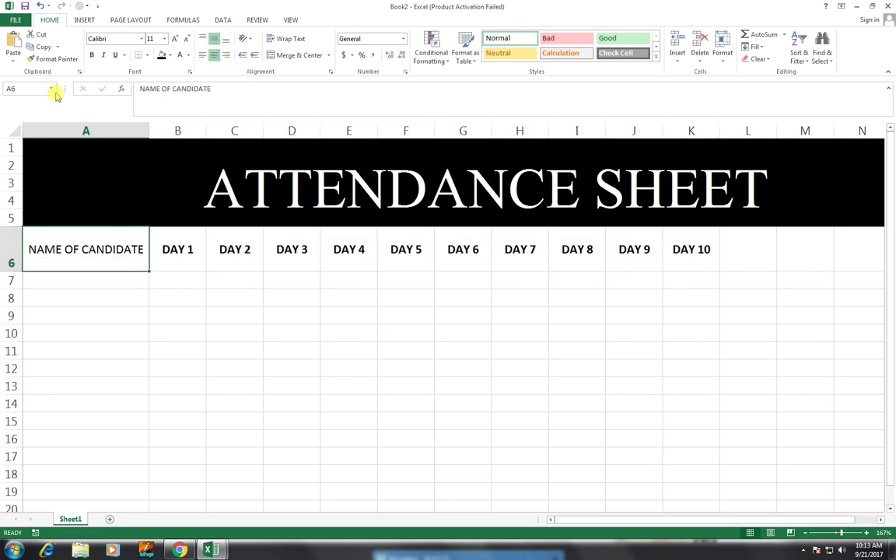
click(92, 55)
Step: Enter the headers P in L6 and DAYS in M6
click(749, 249)
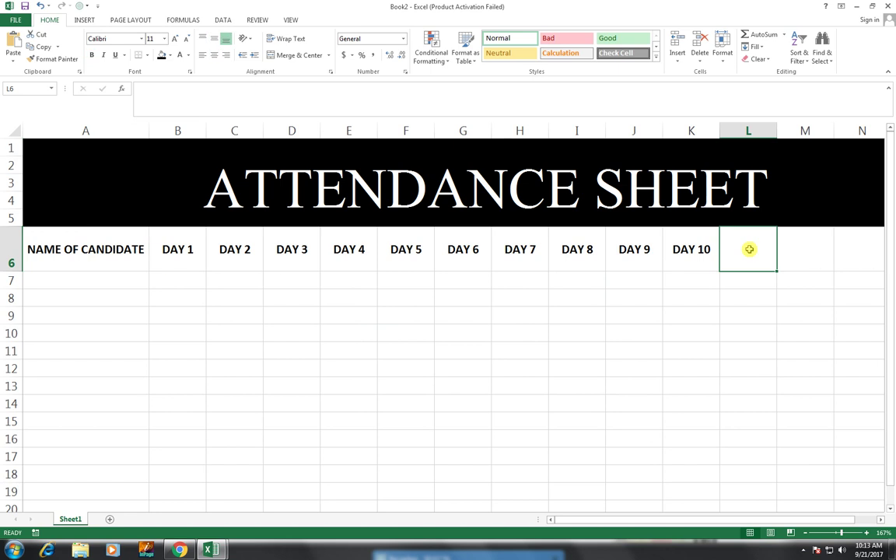
text(P)
key(Escape)
key(Right)
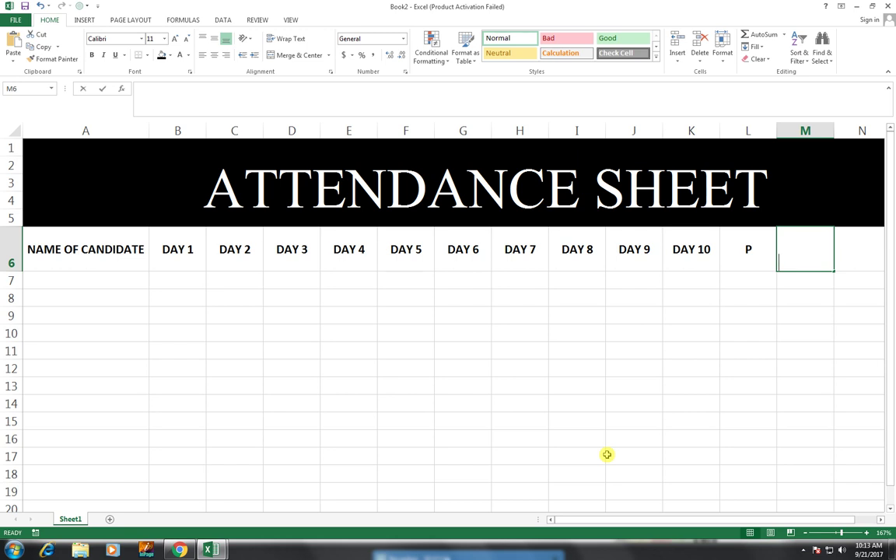
text(DAYS)
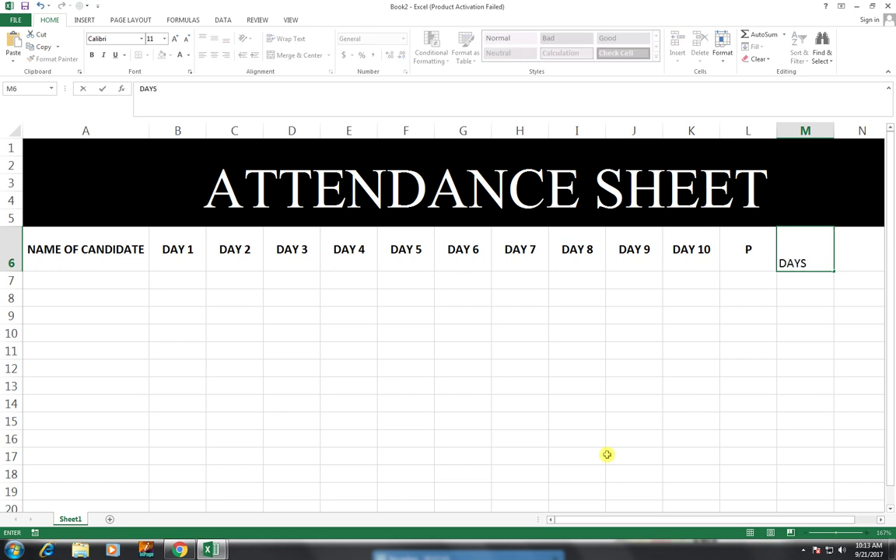
key(Tab)
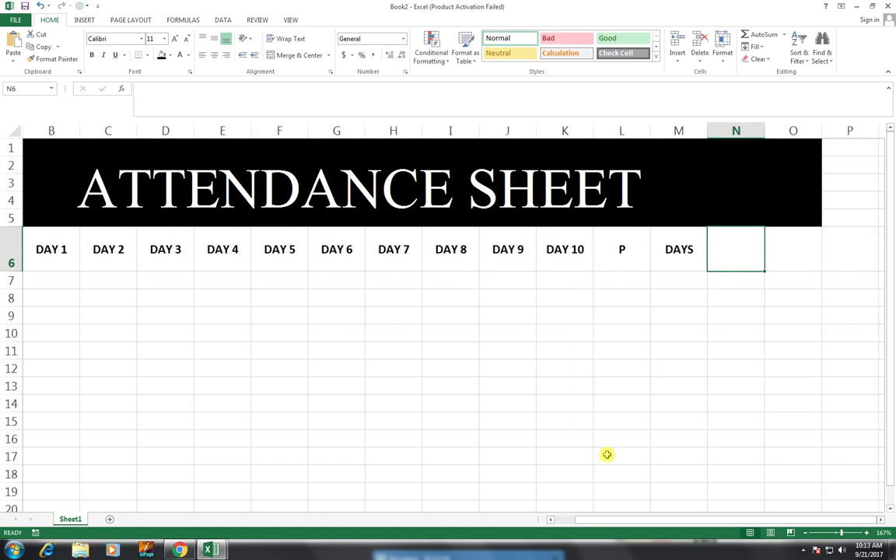
Step: Place ABSENT% in O6 and PRESENT % in N6, widening column N to fit
text(A)
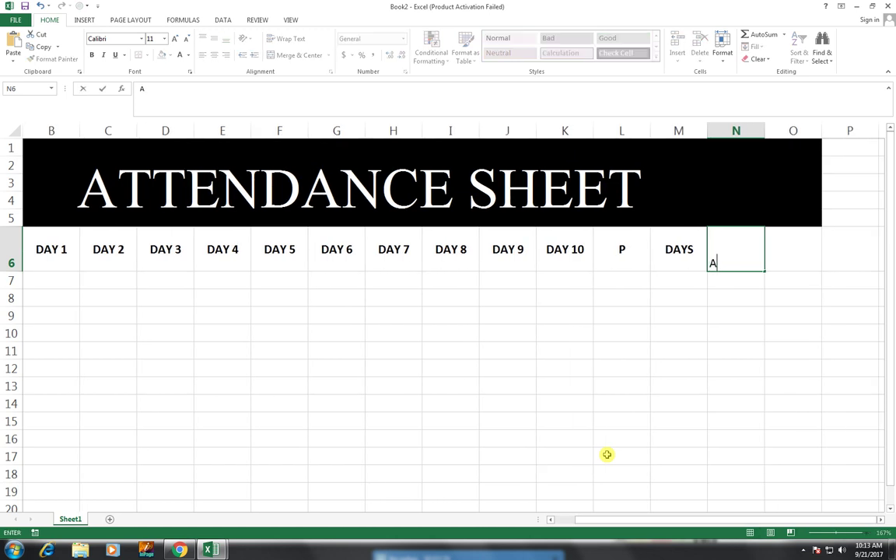
text(BSENT)
text(%)
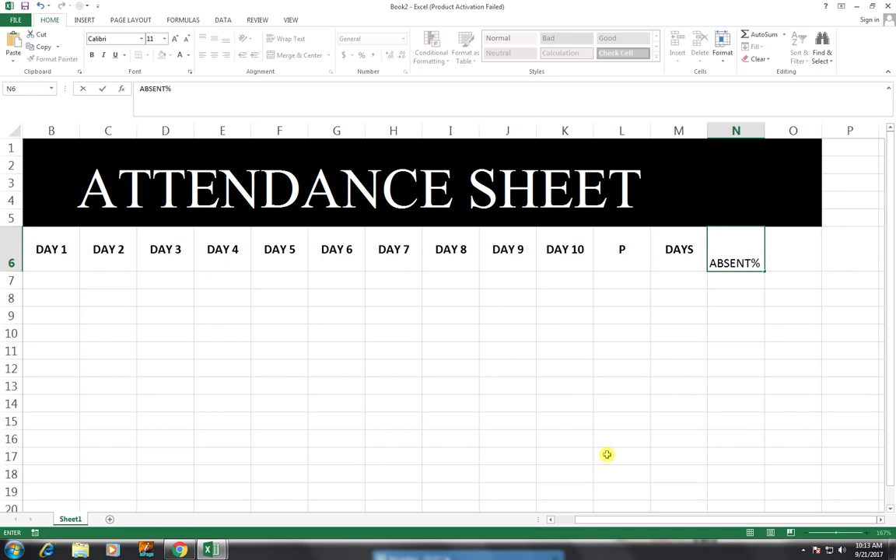
key(ctrl+Return)
key(Right)
key(Left)
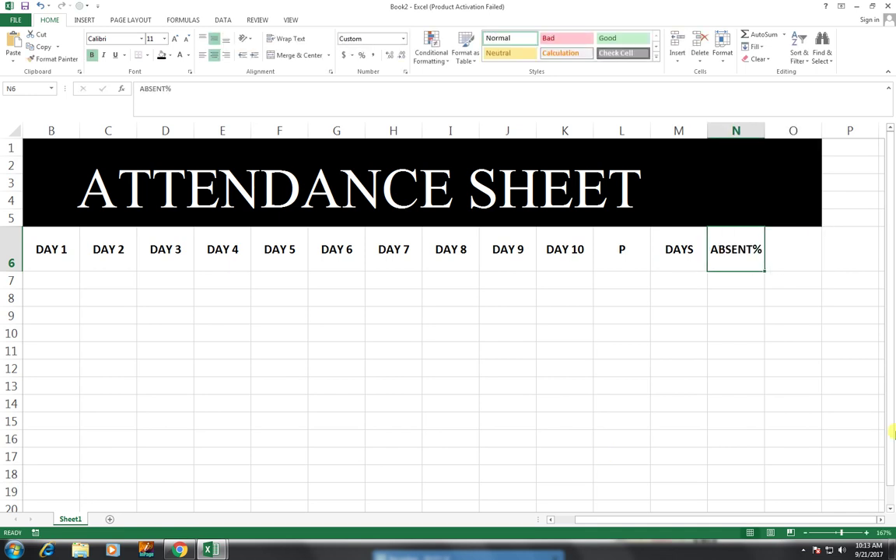
drag(764, 238, 779, 242)
click(735, 259)
text(PRE)
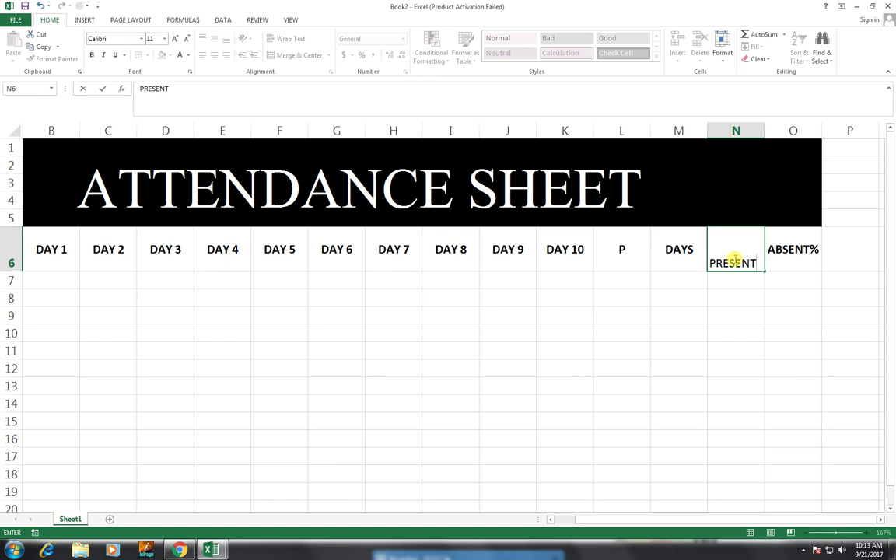
text(%)
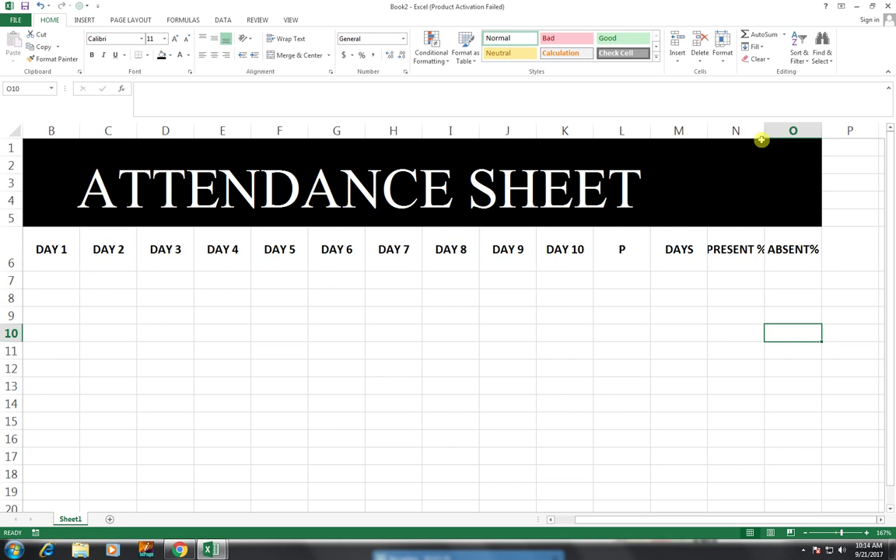
mouse_move(764, 131)
mouse_down()
mouse_move(774, 132)
mouse_move(237, 399)
mouse_move(7, 406)
mouse_move(30, 419)
mouse_up()
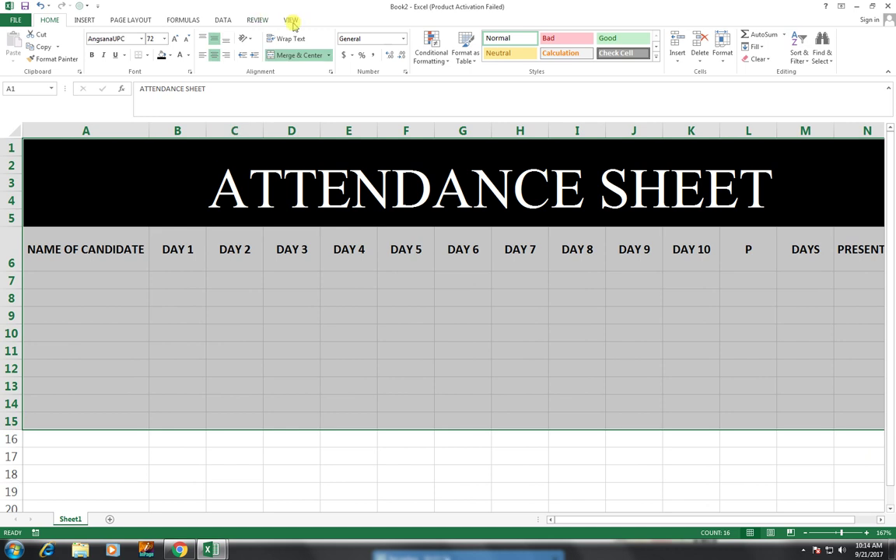
Step: Zoom to the table and apply All Borders to A6:O19
click(290, 20)
click(264, 48)
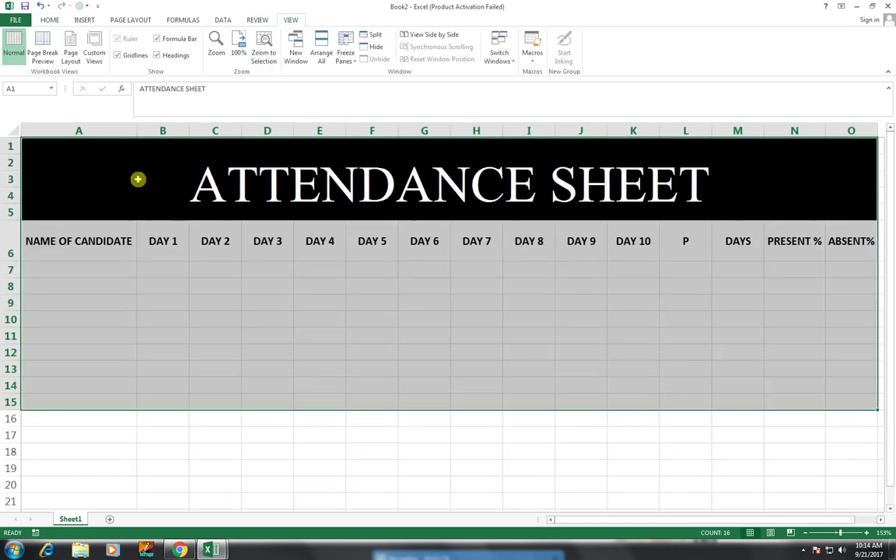
mouse_move(74, 241)
mouse_down()
mouse_move(765, 416)
mouse_move(826, 471)
mouse_up()
click(54, 22)
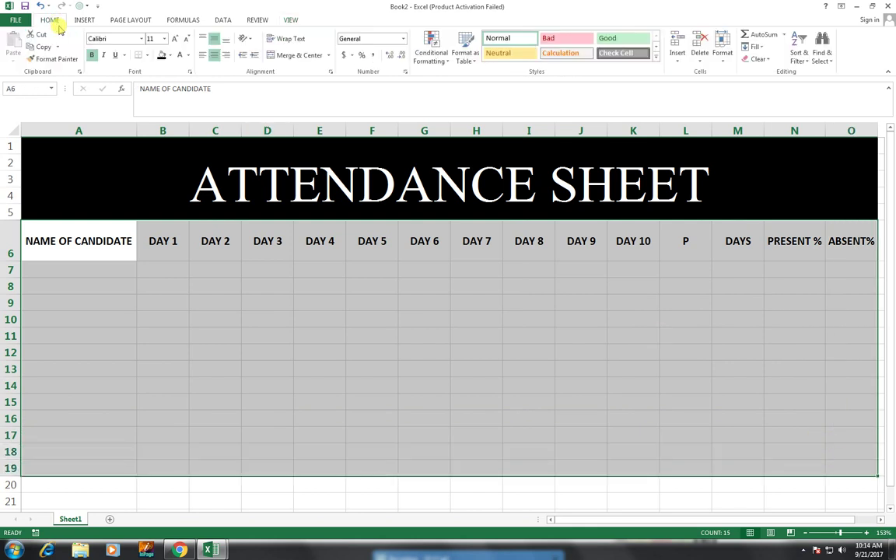
click(144, 56)
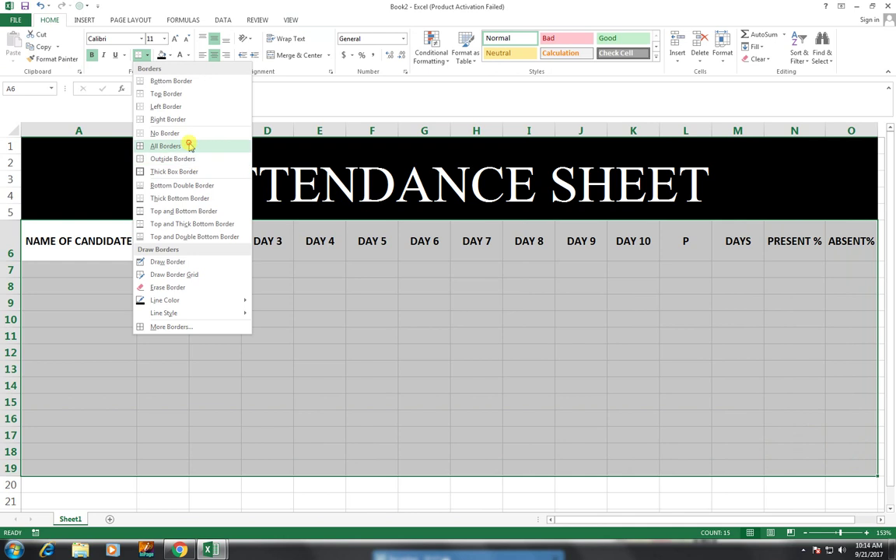
click(185, 144)
Step: Enter the first candidate's name in A7 and fill names down to A19
click(98, 269)
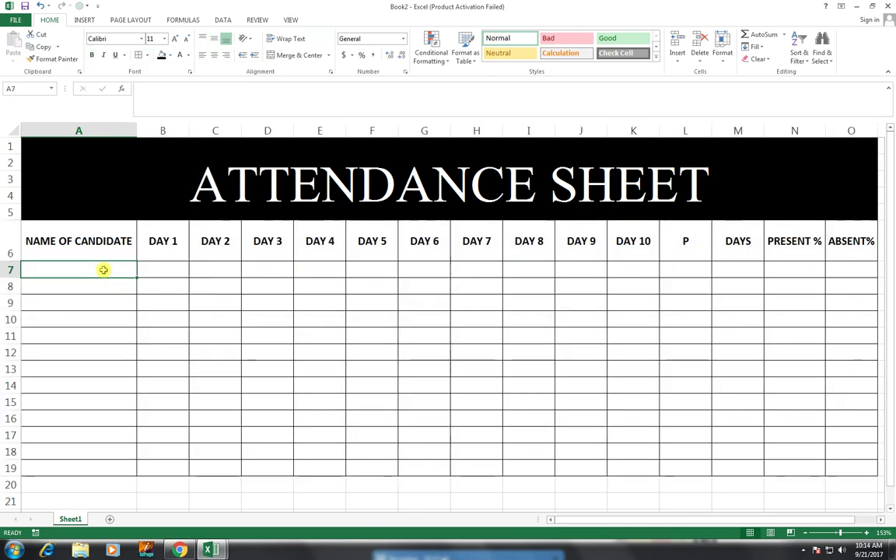
text(NOOR )
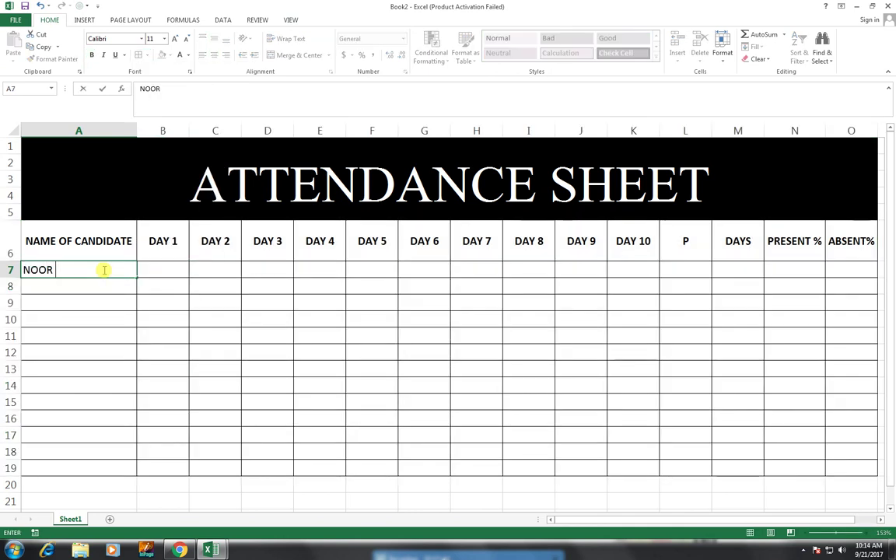
text(KHAN)
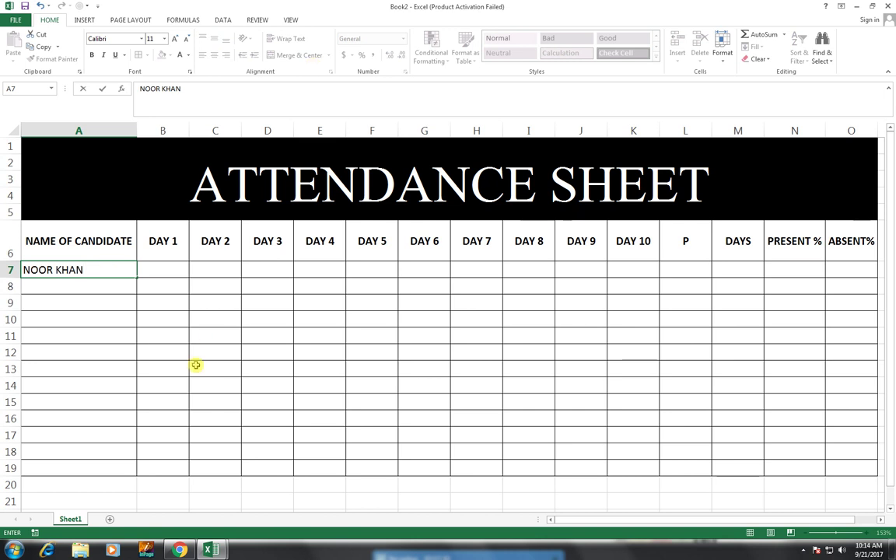
click(194, 365)
click(134, 271)
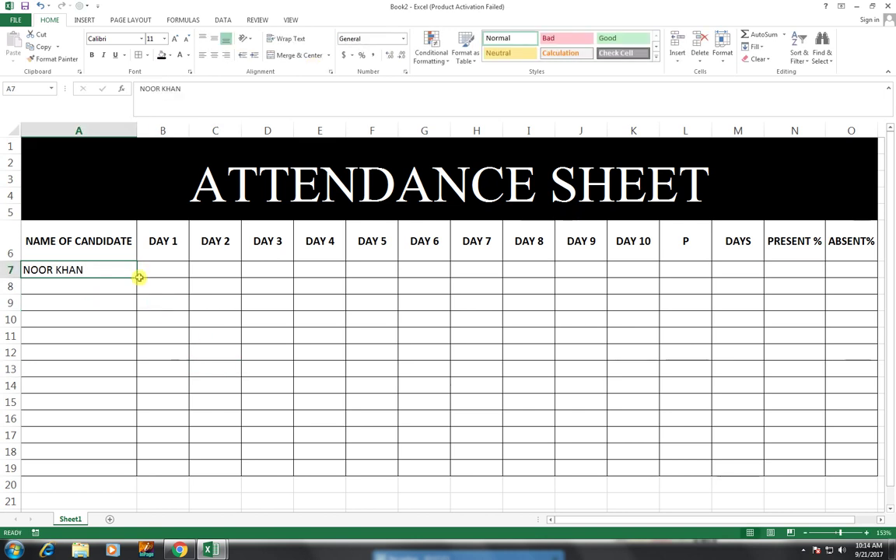
drag(137, 278, 137, 473)
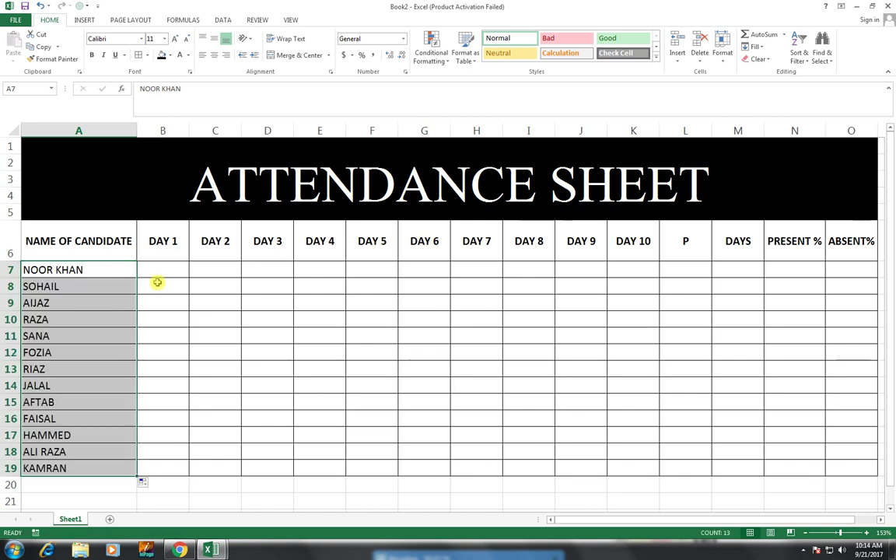
click(158, 281)
click(162, 270)
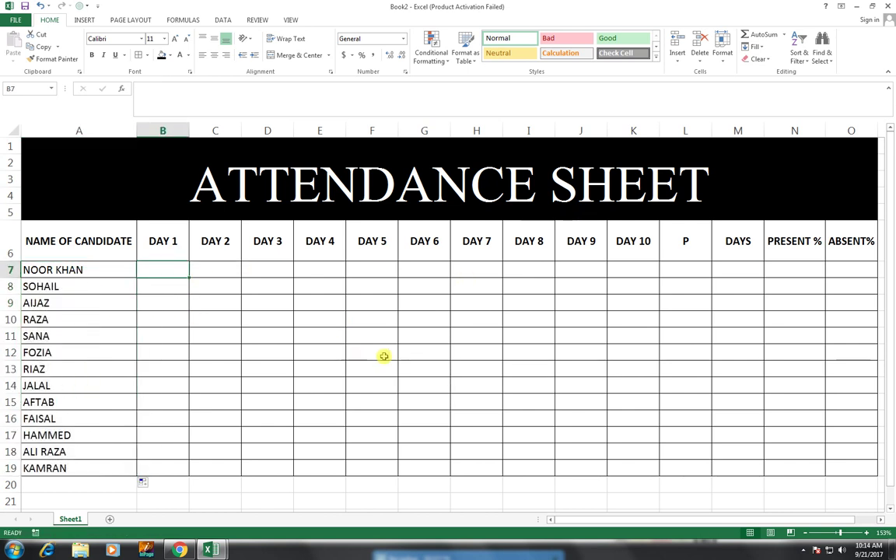
Step: Fill P marks across B7:K19 and centre them
text(P)
key(Tab)
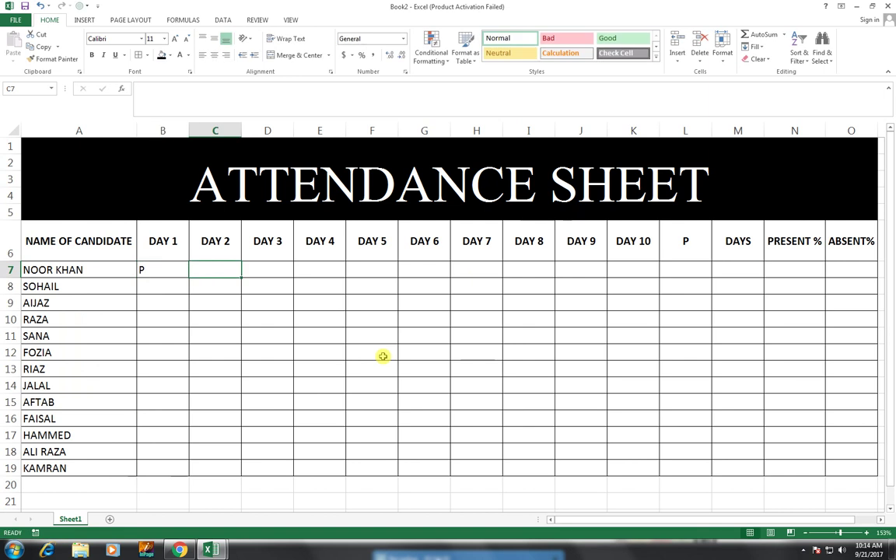
click(182, 277)
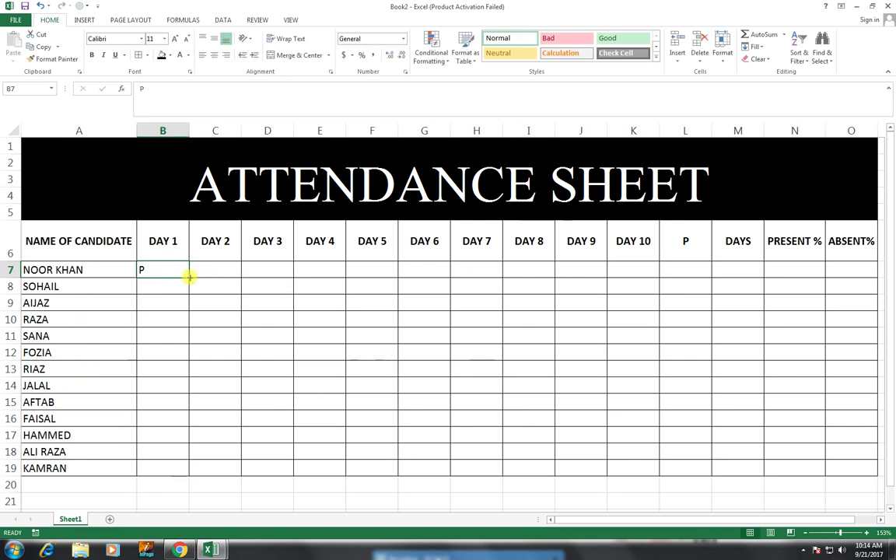
mouse_move(190, 277)
mouse_down()
mouse_move(659, 281)
mouse_move(651, 479)
mouse_up()
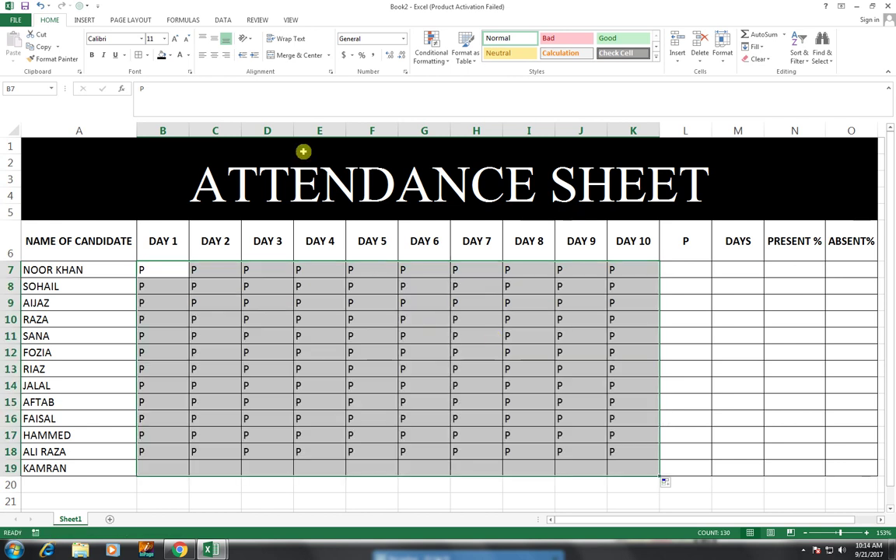
click(214, 54)
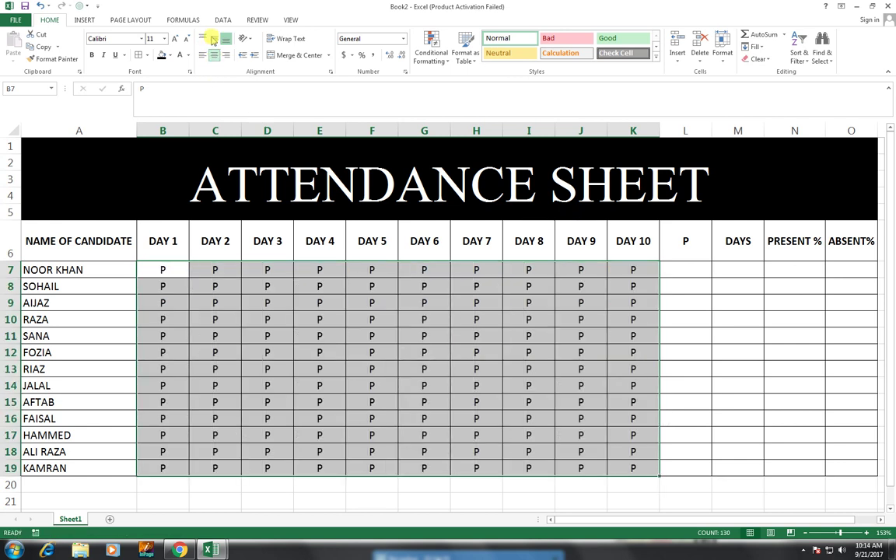
Step: Change the mark in B10 to A and in G12 to L
click(147, 319)
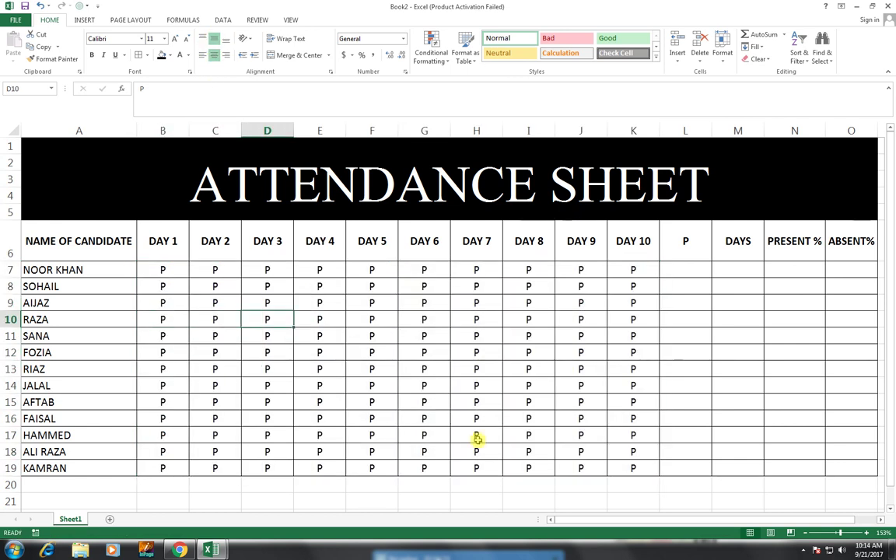
text(A)
key(Tab)
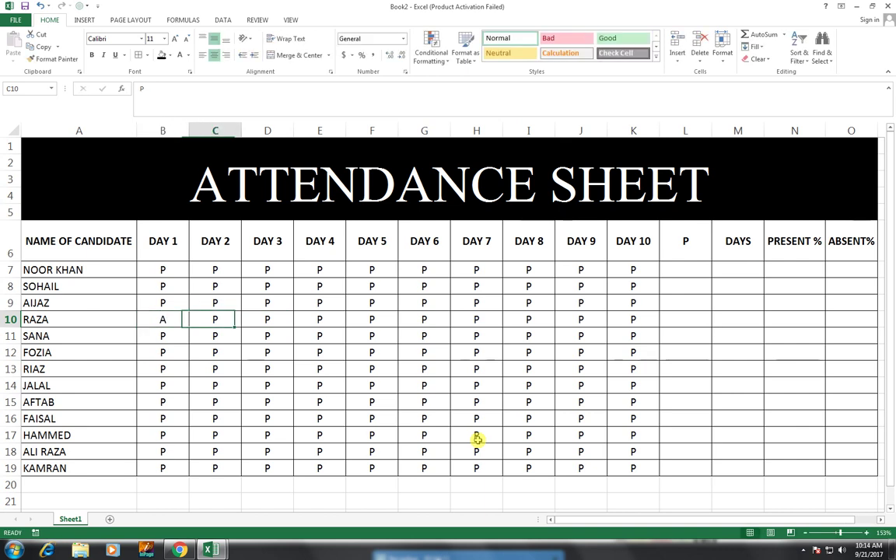
key(Right)
key(Right)
key(Right)
key(Down)
key(Down)
text(L)
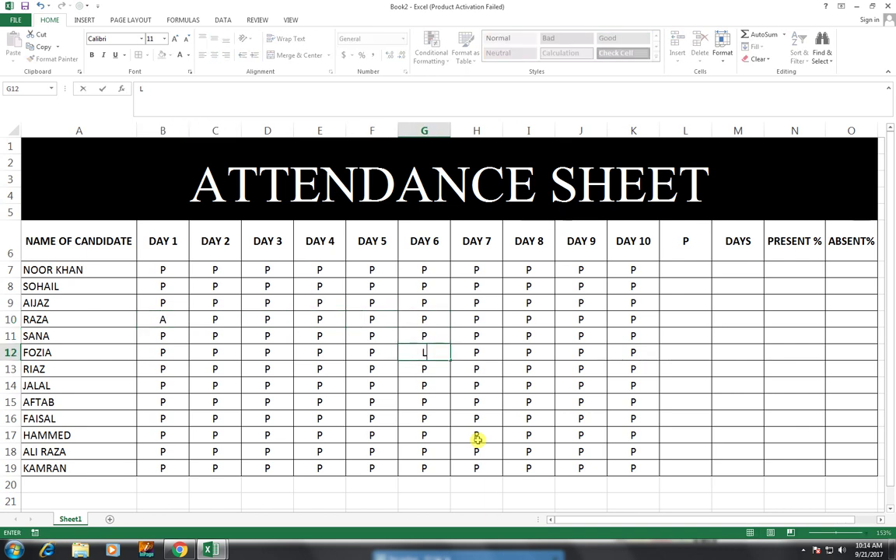
key(Return)
Step: Change G16 to A, K18 to L and K19 to A
key(Down)
key(Down)
key(Down)
text(A)
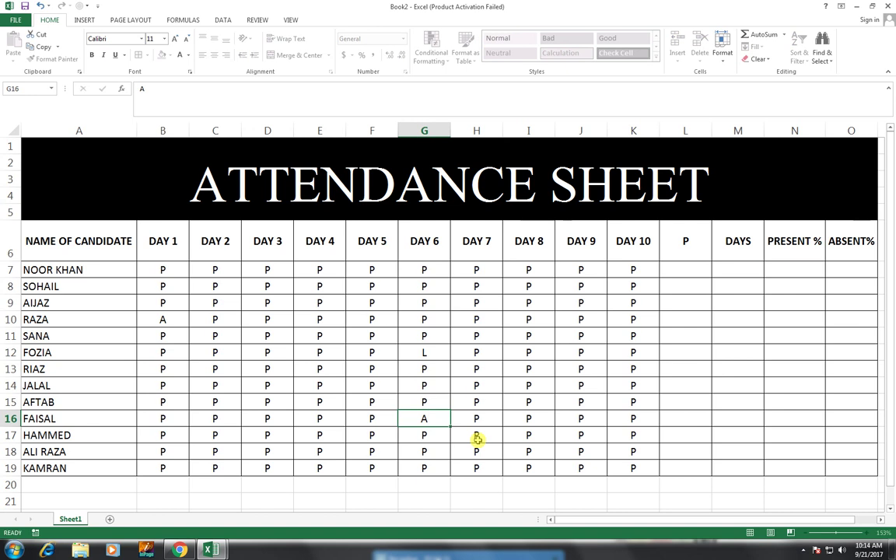
key(Tab)
key(Right)
key(Down)
key(Down)
key(Right)
key(Right)
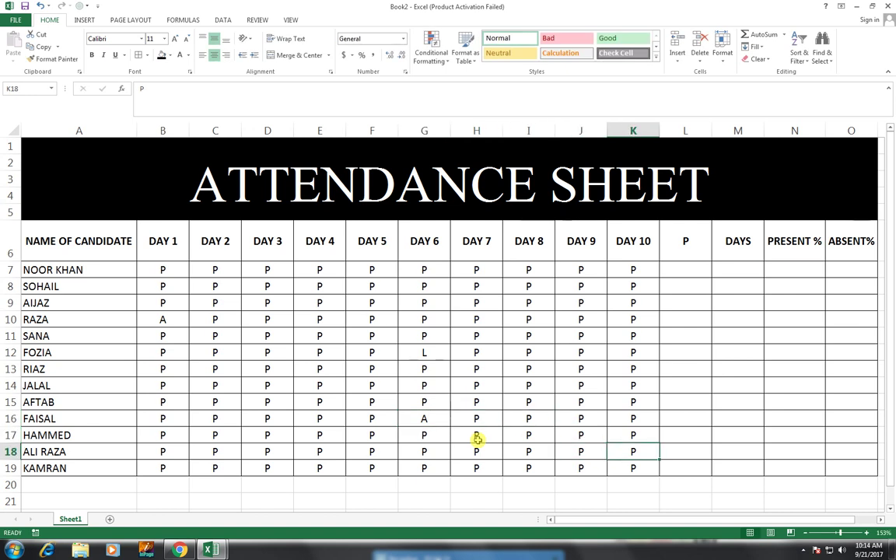
text(L)
key(Return)
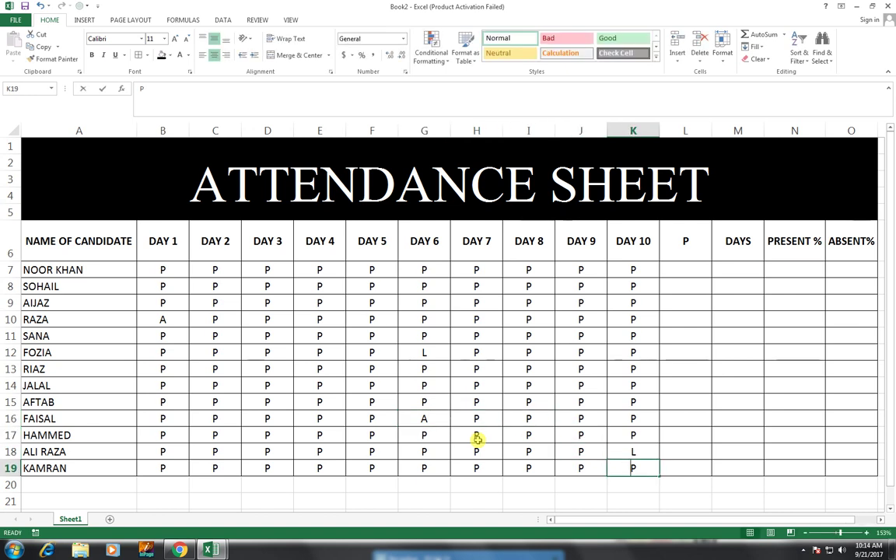
text(A)
click(670, 271)
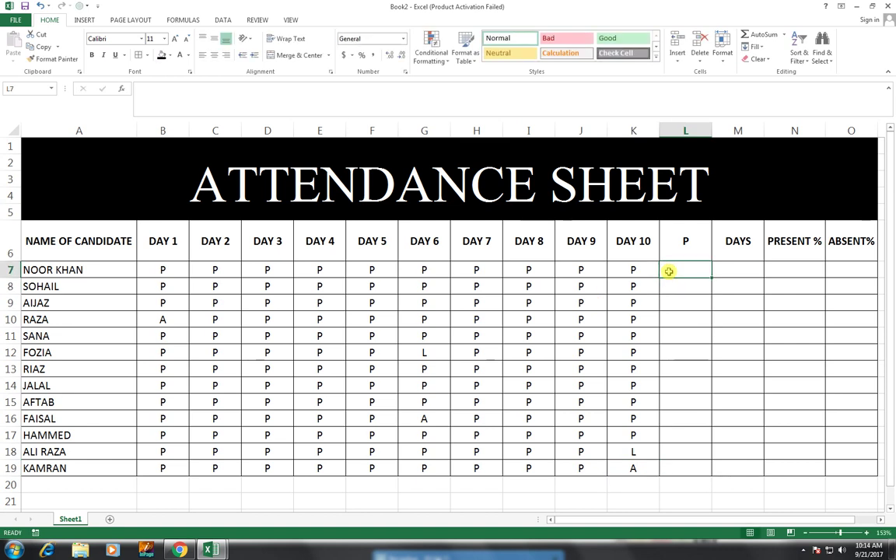
Step: Enter a COUNTIF formula counting P marks in L7
text(=COUN)
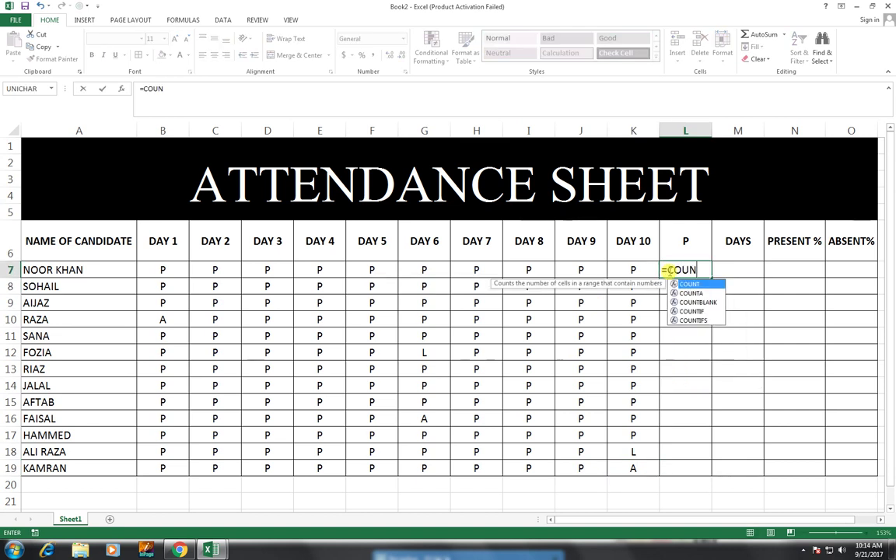
text(TIF()
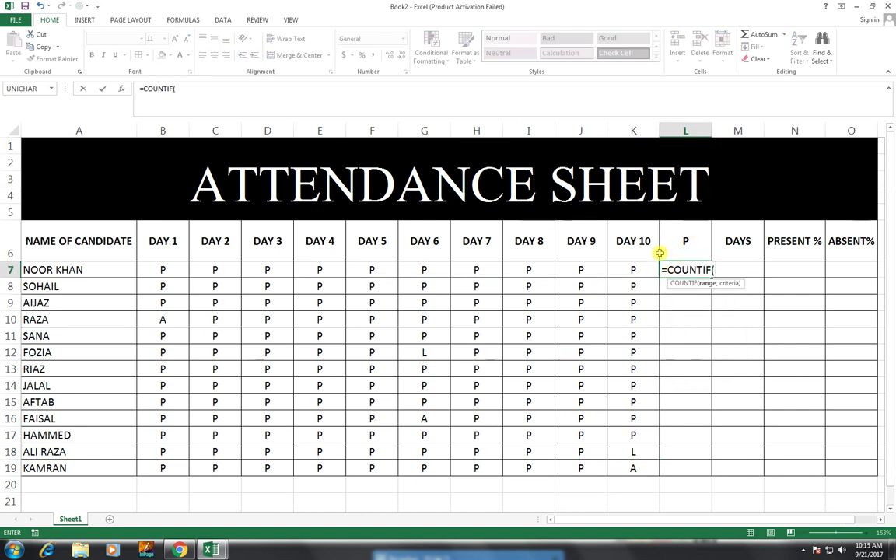
drag(633, 267, 221, 270)
click(179, 270)
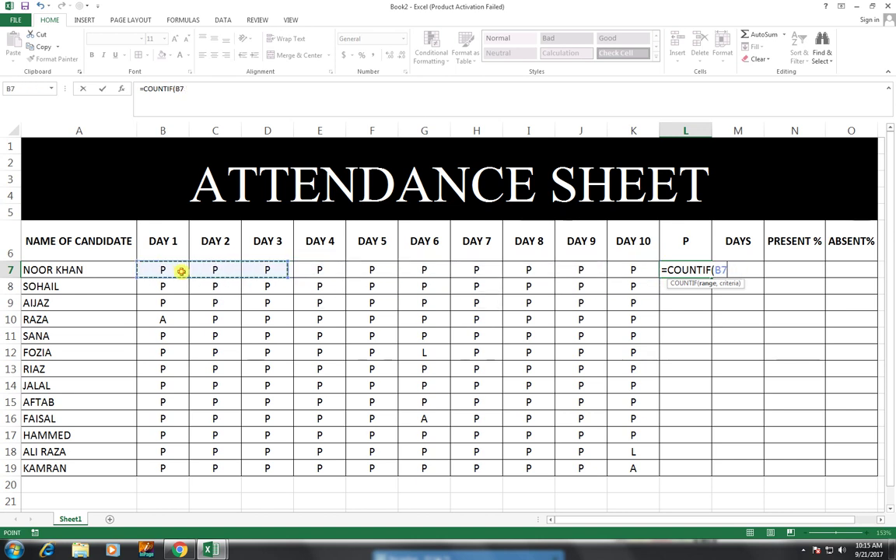
text(,"P)
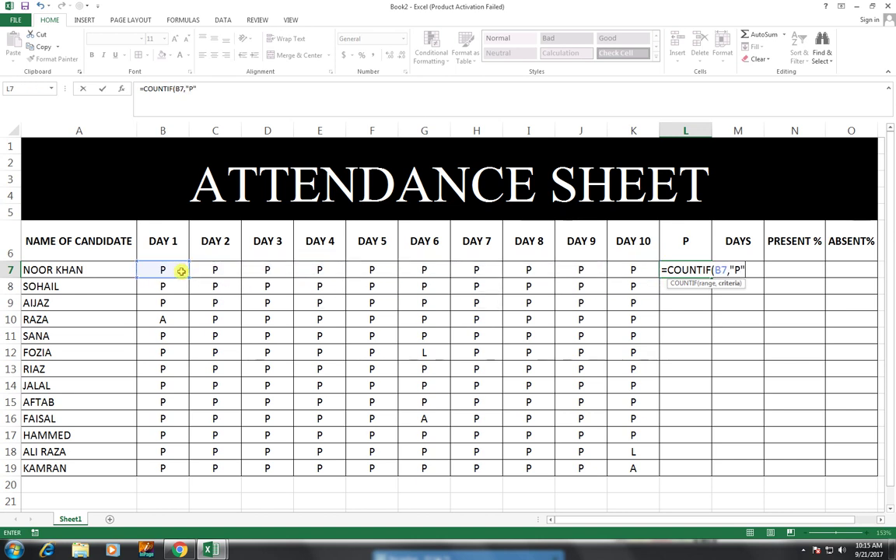
key(Return)
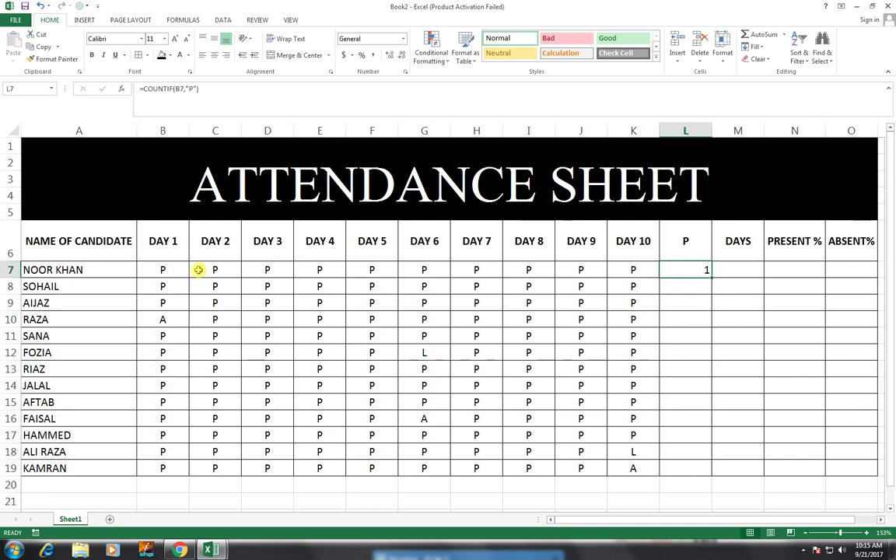
Step: Correct L7 to =COUNTIF(B7:K7,"P") and copy it down to L19
click(708, 269)
click(180, 88)
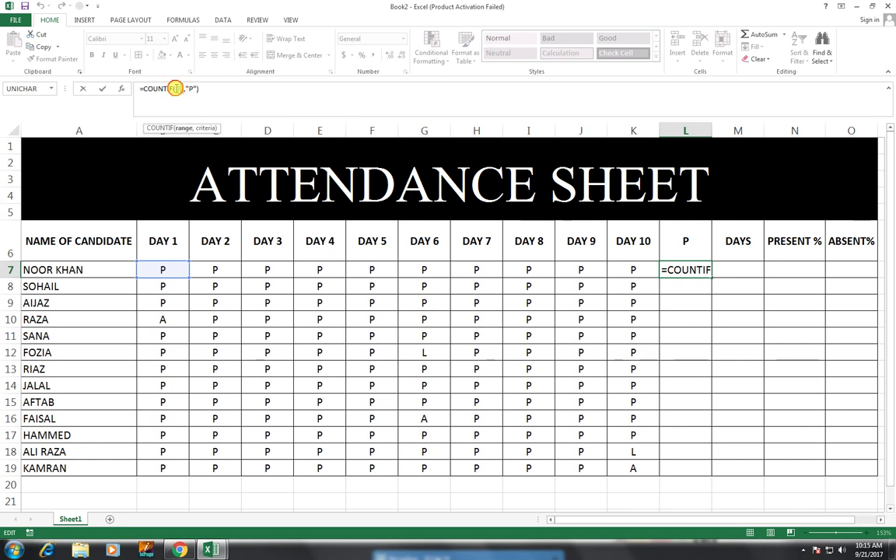
mouse_move(176, 269)
mouse_down()
mouse_move(559, 285)
mouse_move(641, 269)
mouse_up()
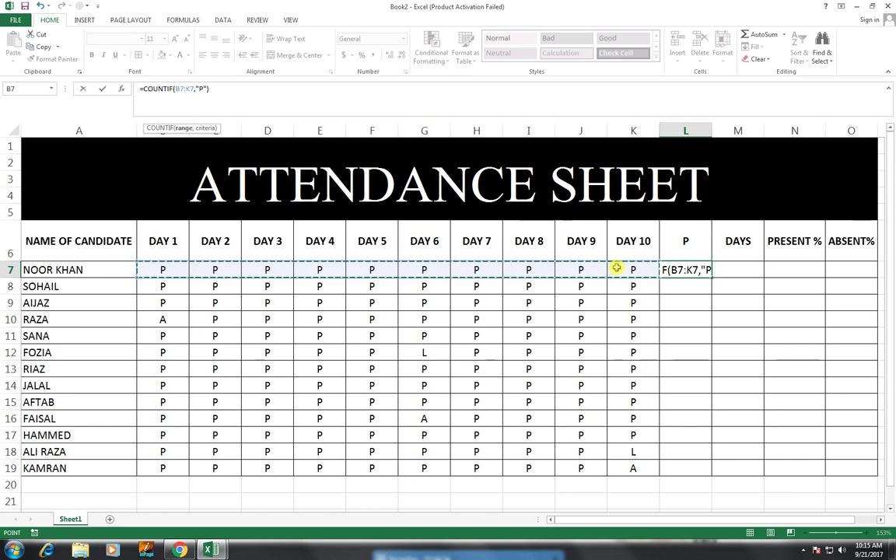
key(Return)
click(704, 270)
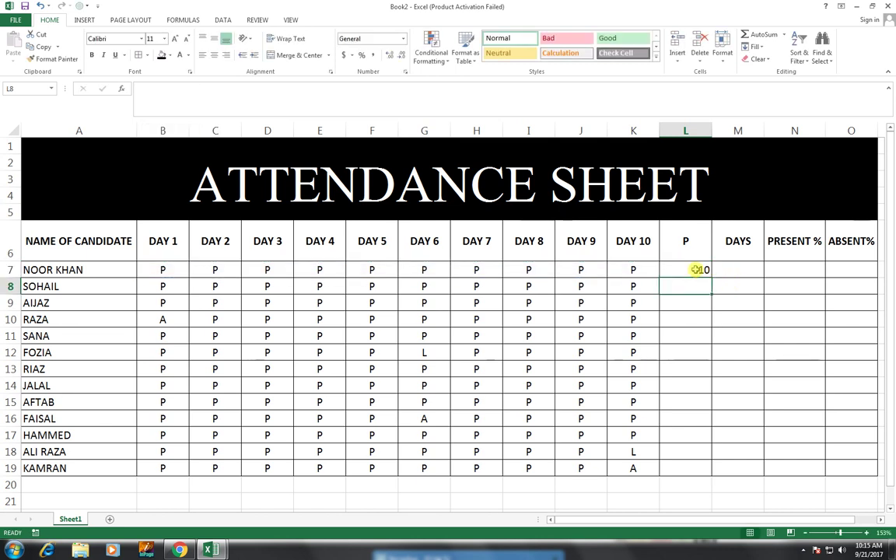
drag(710, 275, 697, 469)
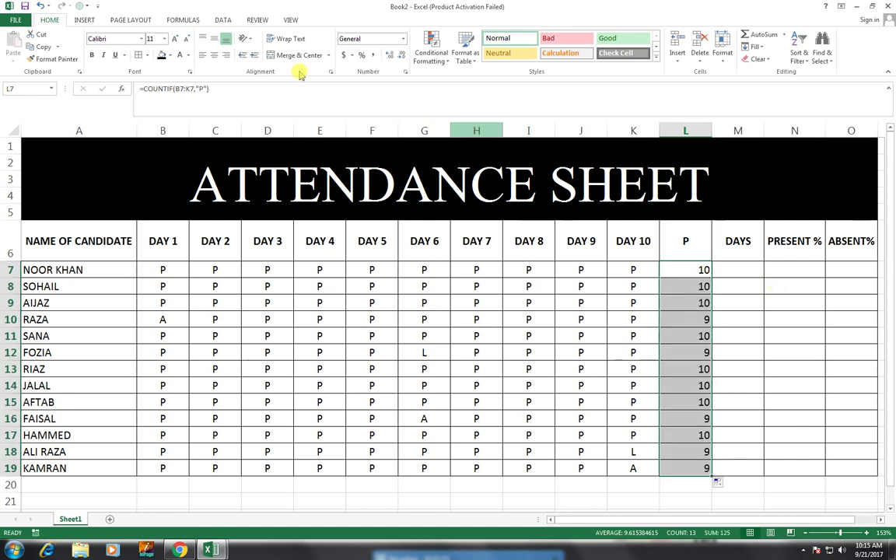
Step: Enter =COUNTA(B7:K7) in M7 and copy it down to M19
click(748, 273)
text(=CO)
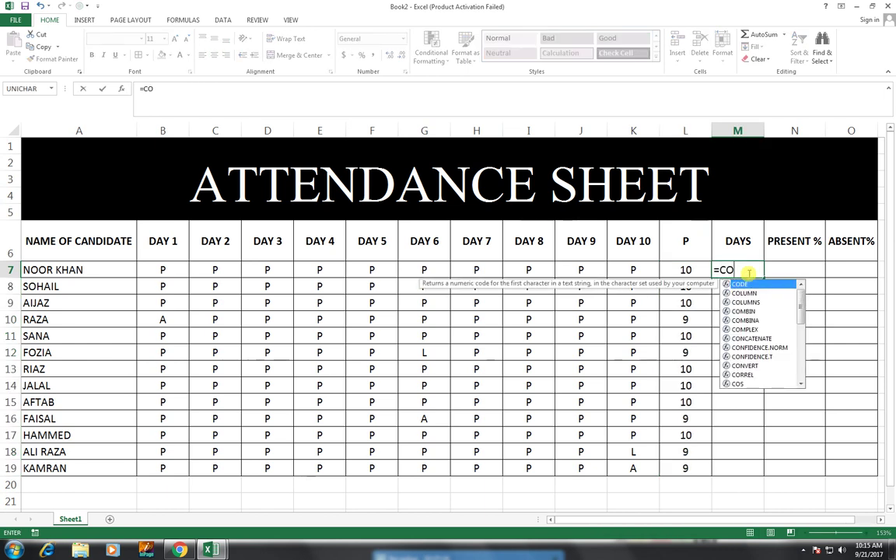
text(UNT)
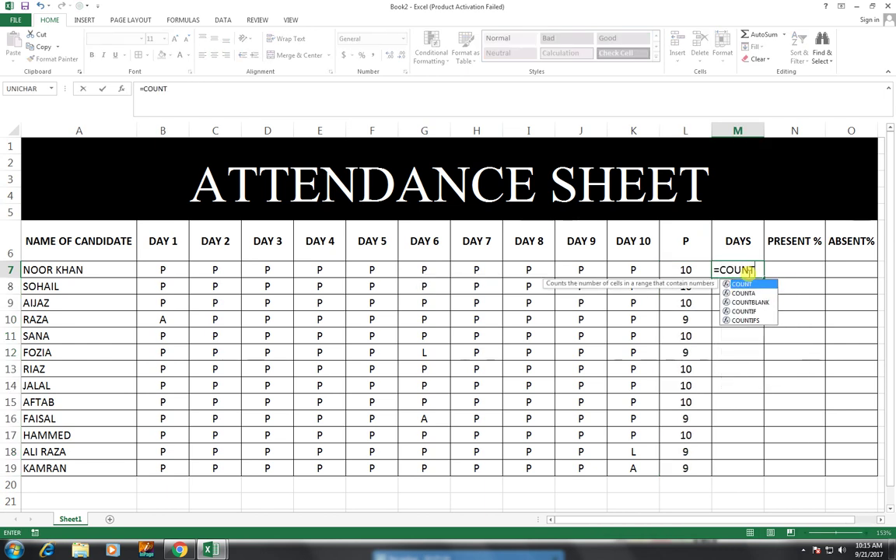
key(Down)
key(Tab)
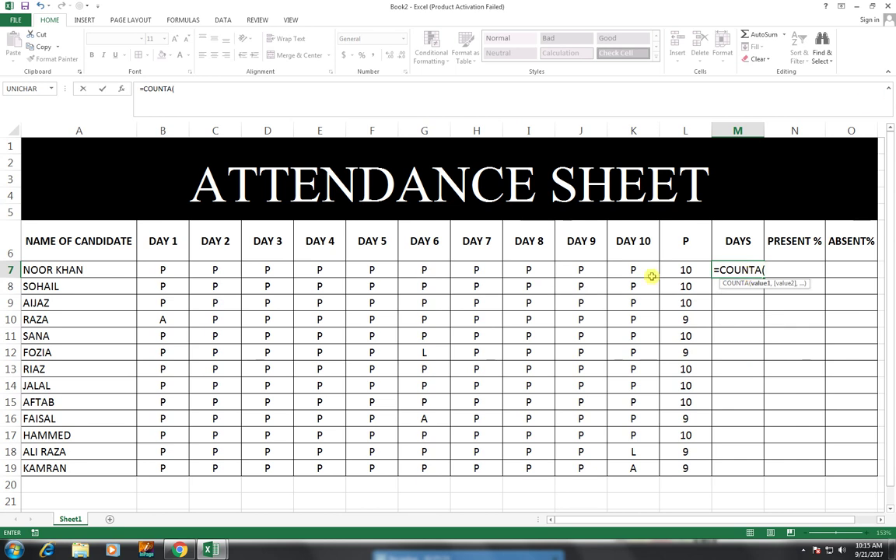
drag(653, 271, 147, 267)
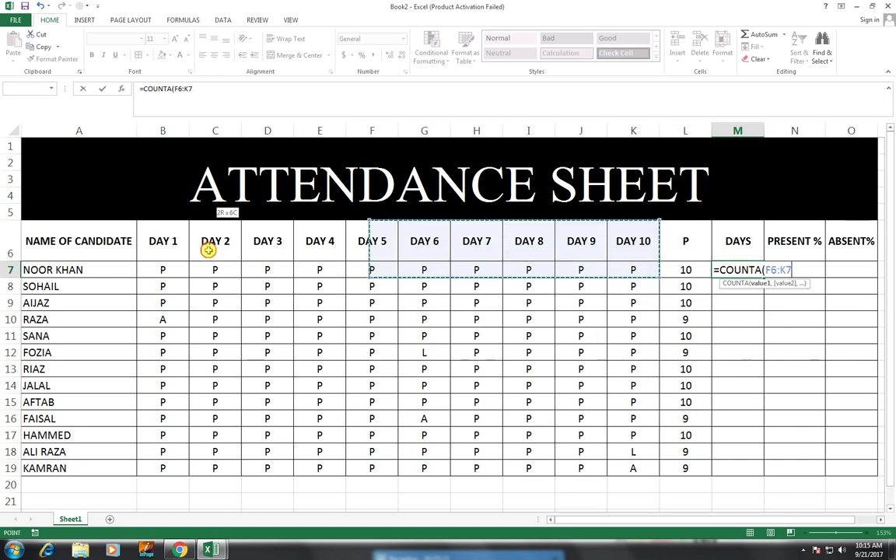
text())
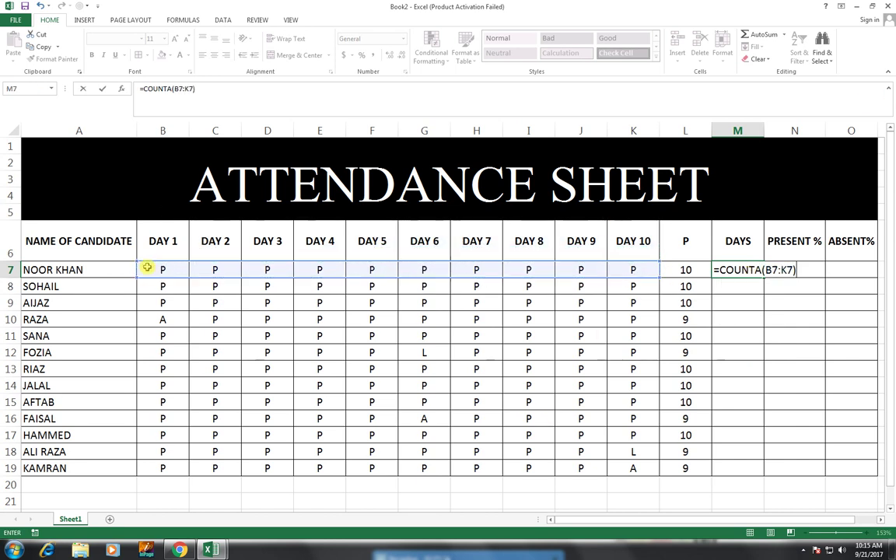
key(Return)
click(749, 270)
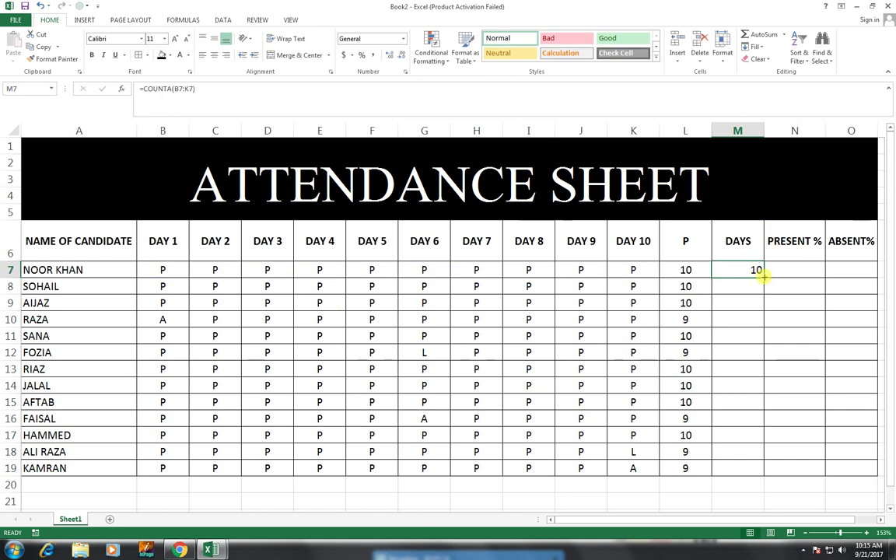
double_click(764, 277)
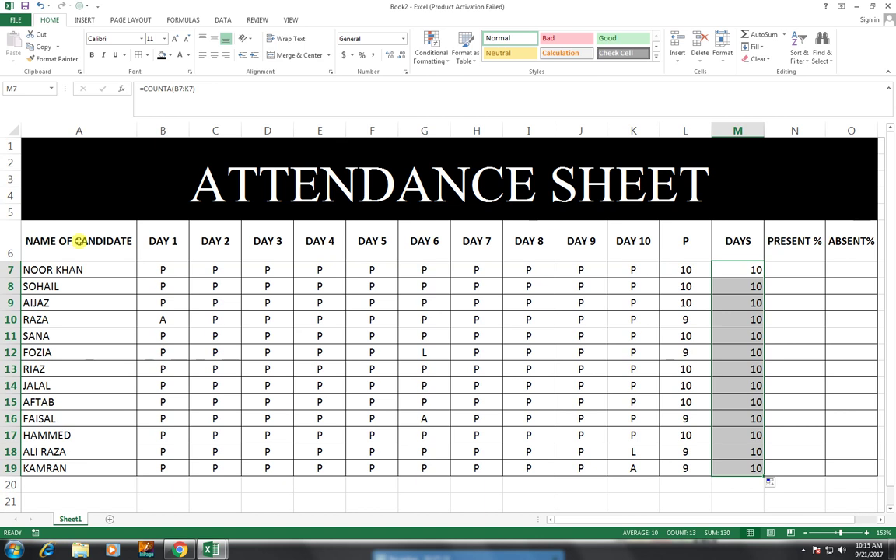
drag(77, 242, 832, 246)
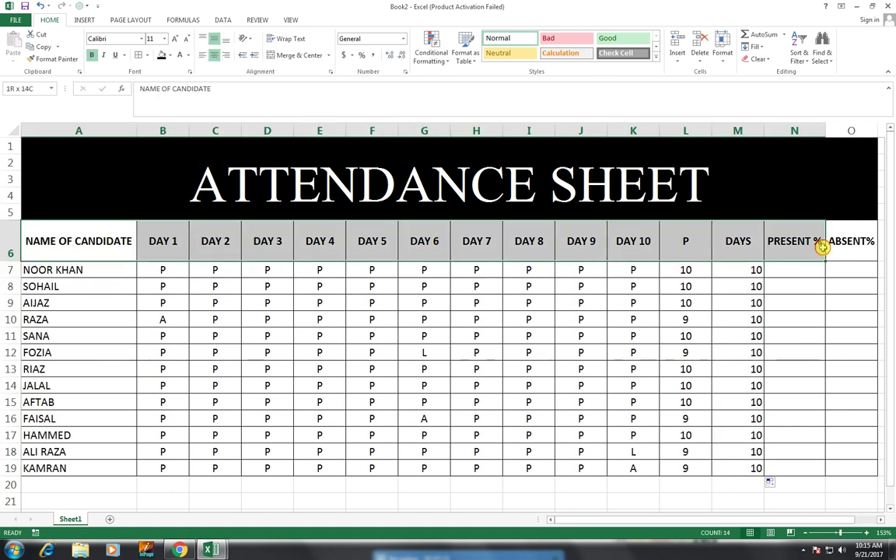
Step: Give header row A6:O6 a dark blue fill with white text
click(168, 56)
click(209, 128)
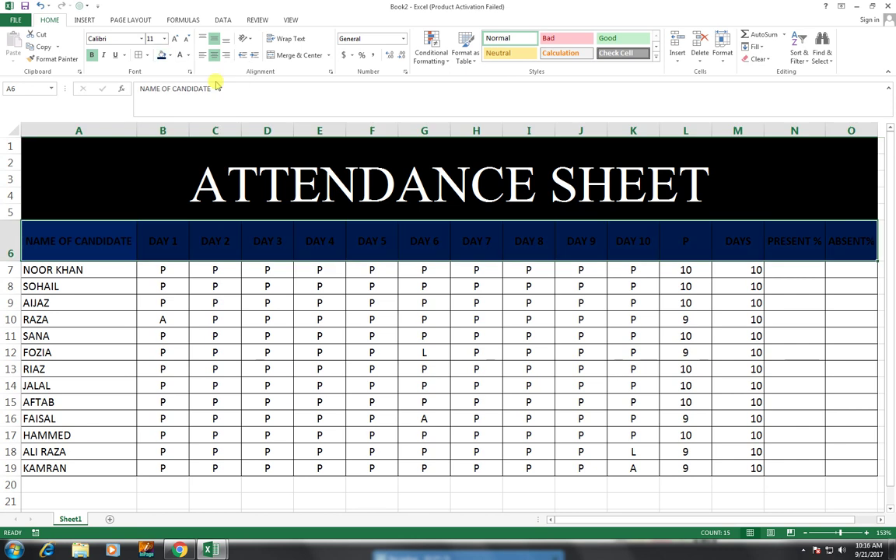
click(187, 55)
click(179, 83)
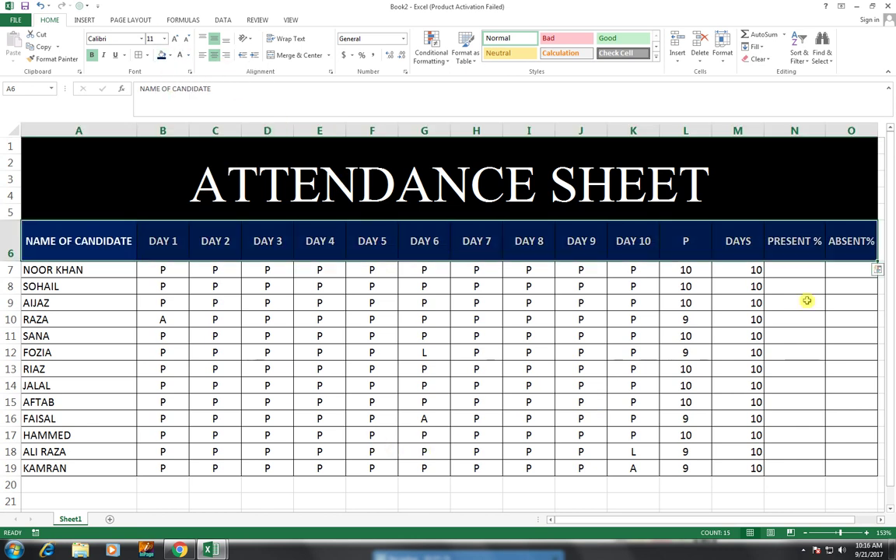
click(806, 268)
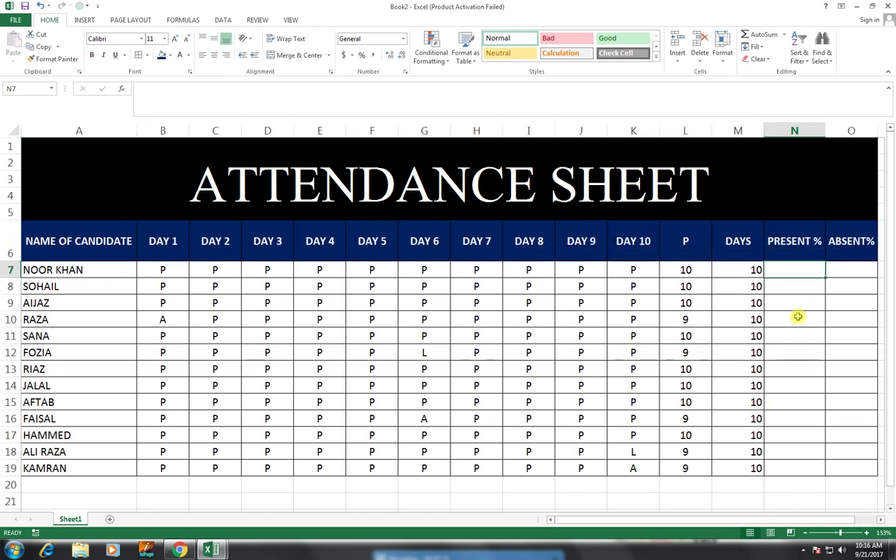
text(=)
Step: Enter the present-share formula =L7/M7 in N7, redoing the first reversed attempt
key(Left)
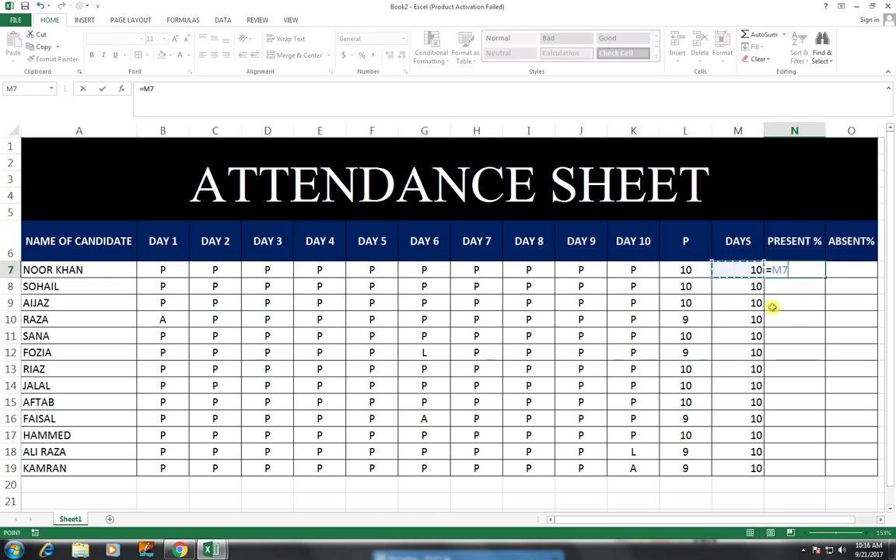
text(/)
key(Left)
key(Left)
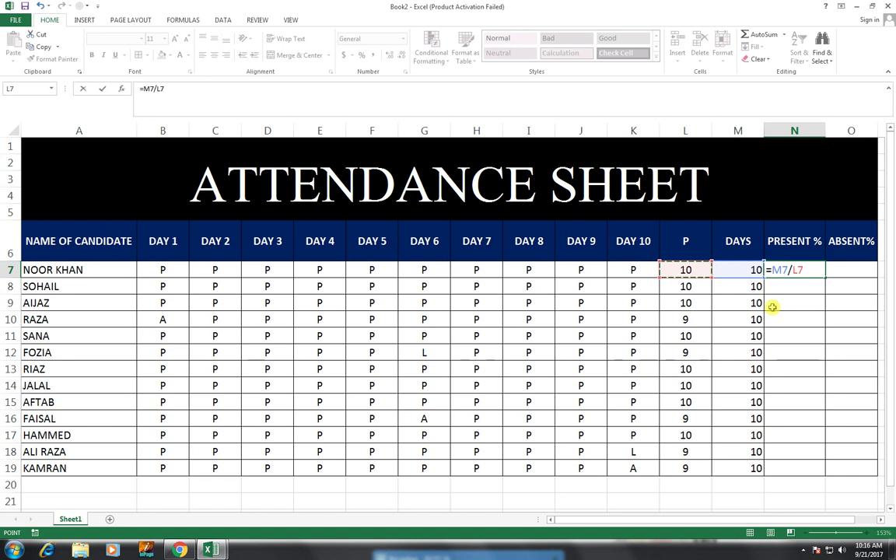
key(Return)
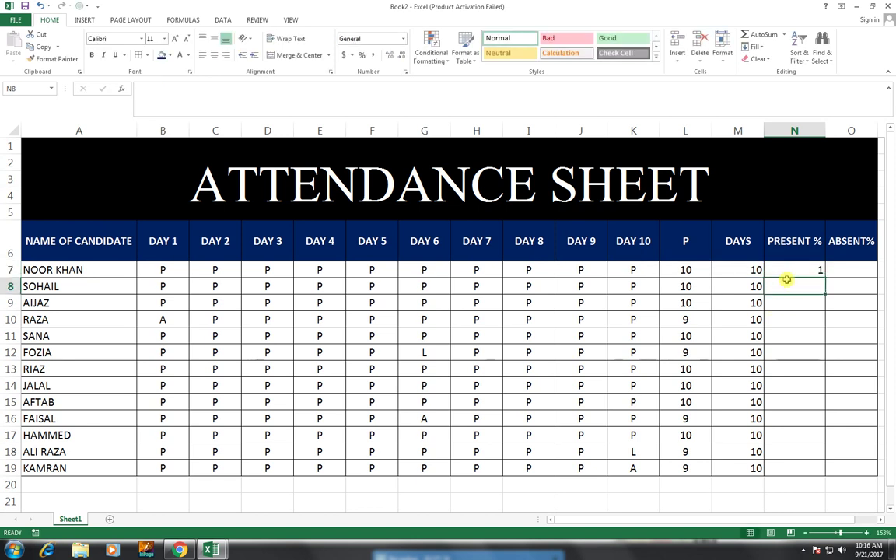
key(Up)
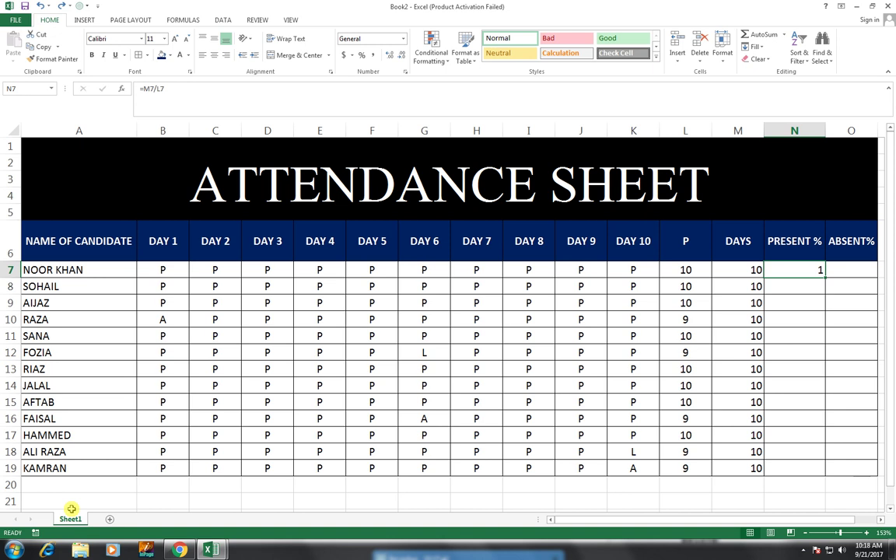
text(=)
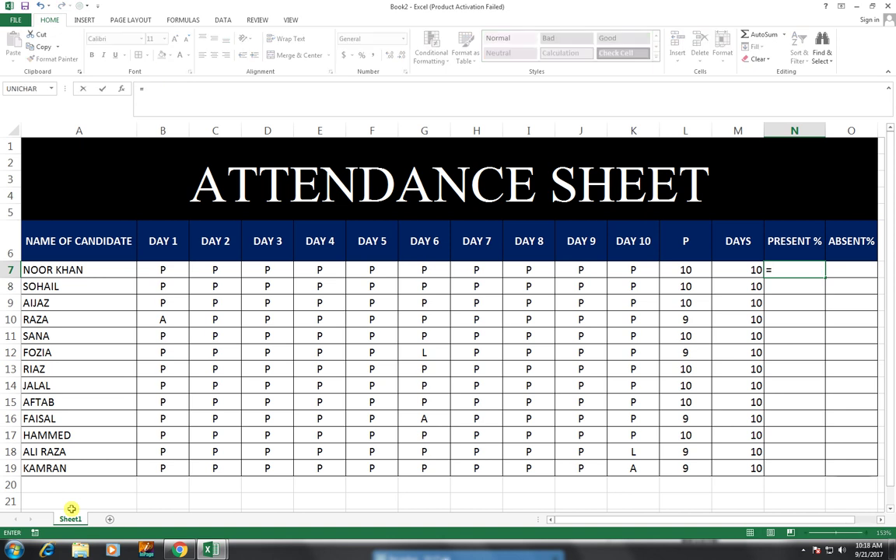
key(Left)
key(Left)
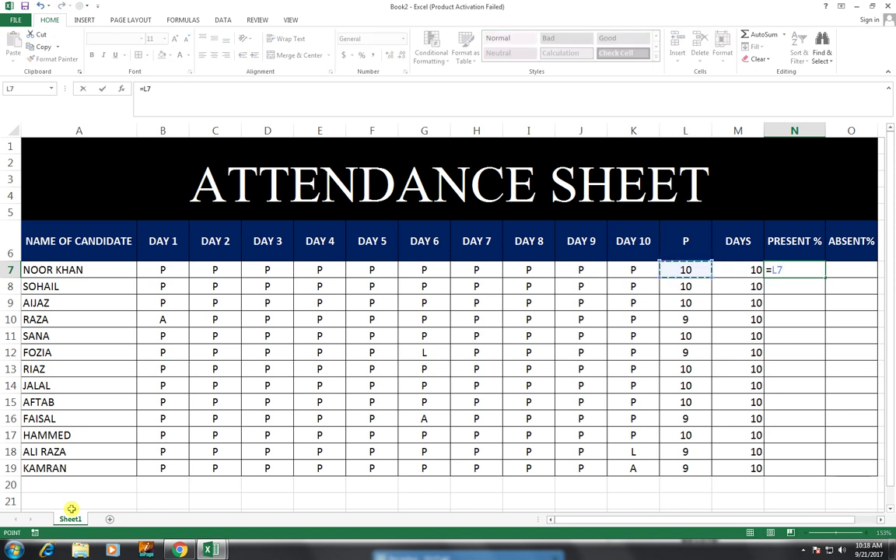
text(/)
key(Right)
key(Return)
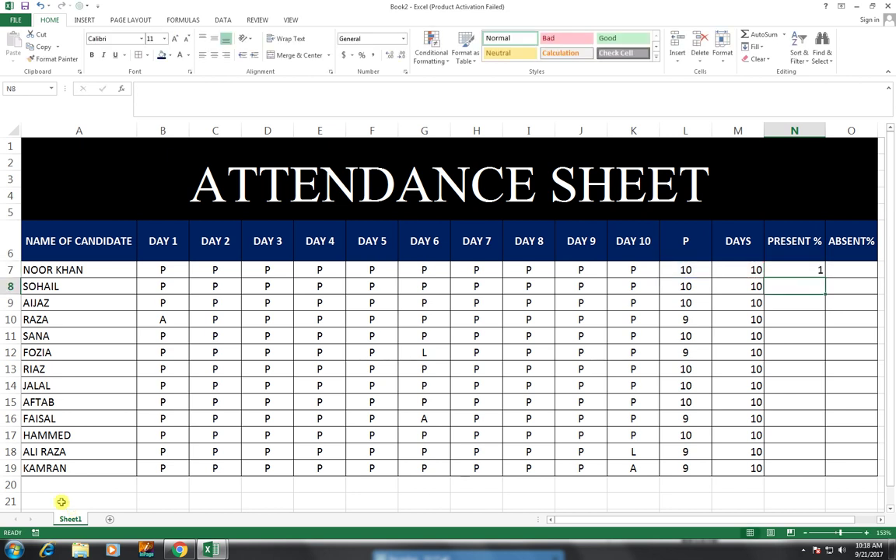
Step: Copy the N7 formula down to N19 and format PRESENT % as percentages
click(813, 269)
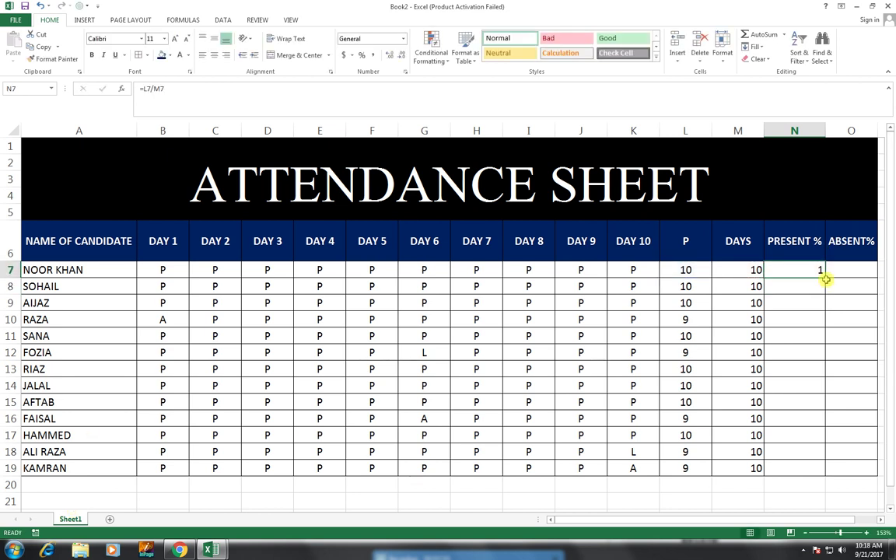
drag(826, 279, 769, 470)
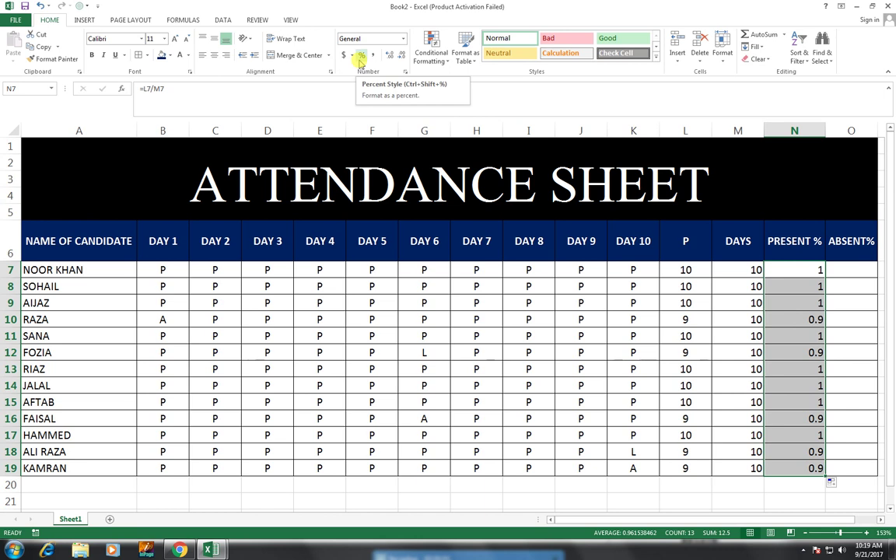
click(360, 56)
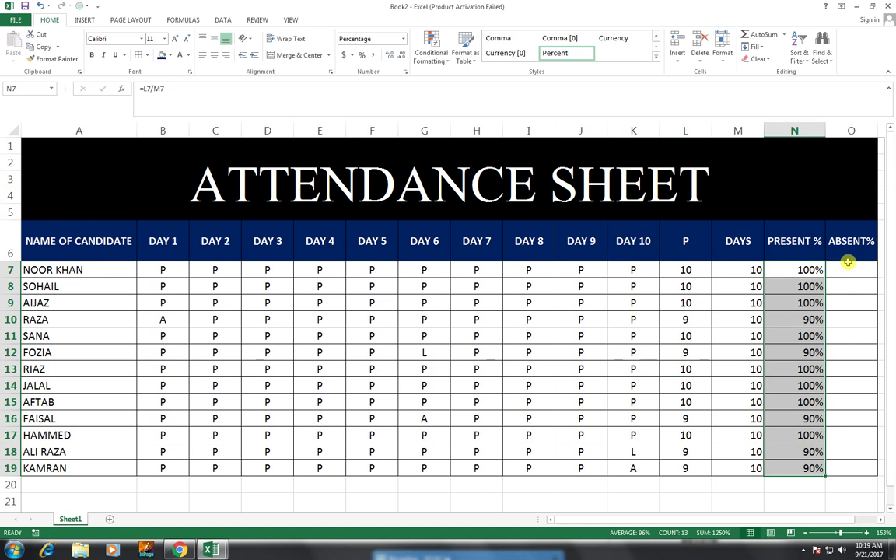
Step: Enter the absent-share formula =1-L7/M7 in O7
click(849, 266)
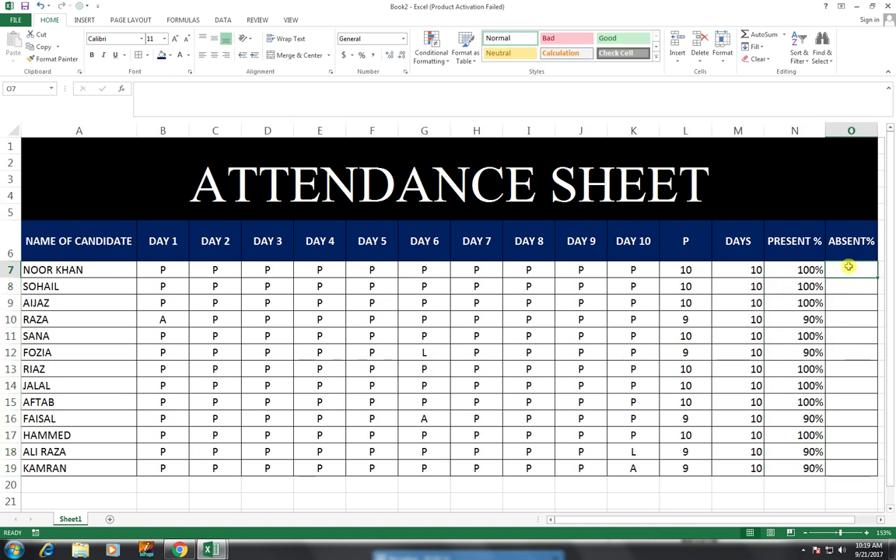
text(=1-)
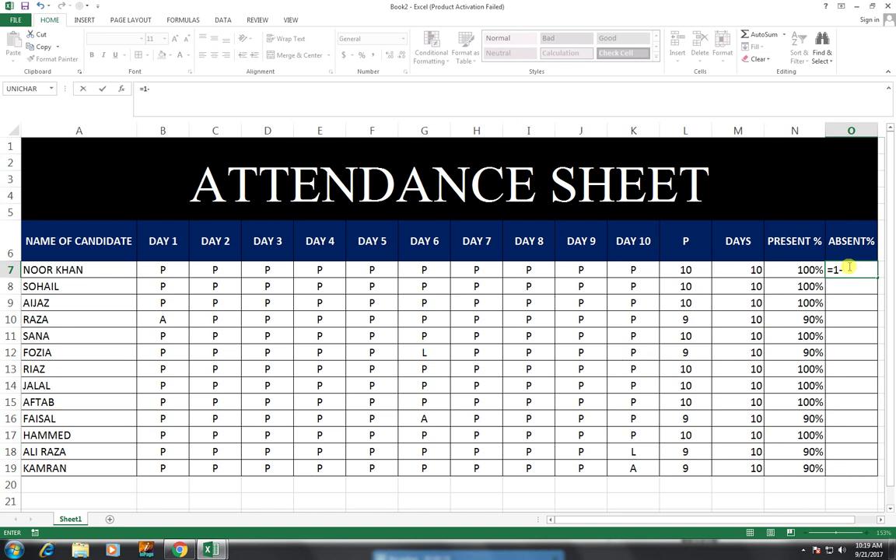
key(Left)
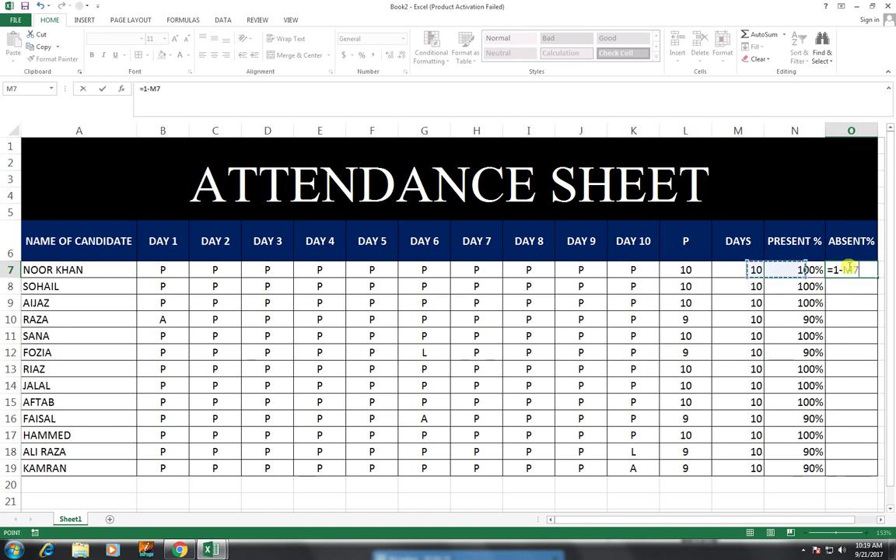
key(Left)
key(Left)
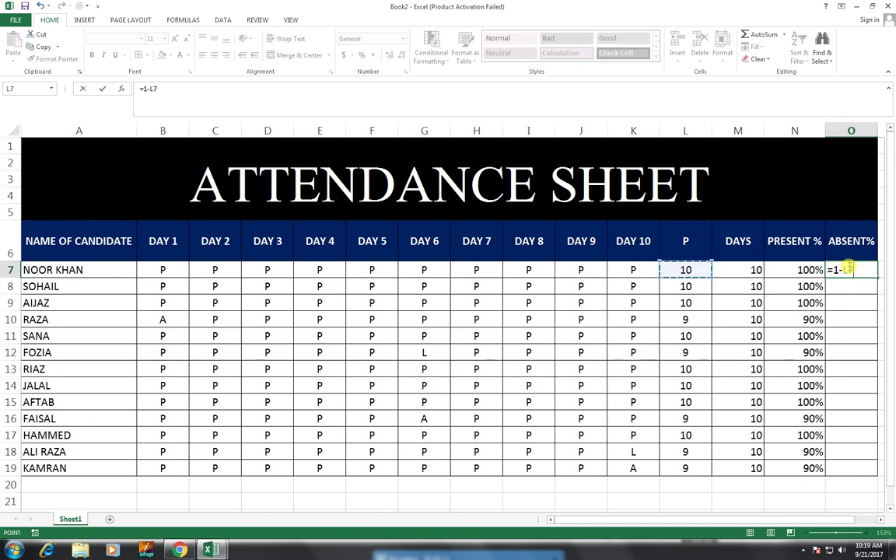
text(/M7)
key(Return)
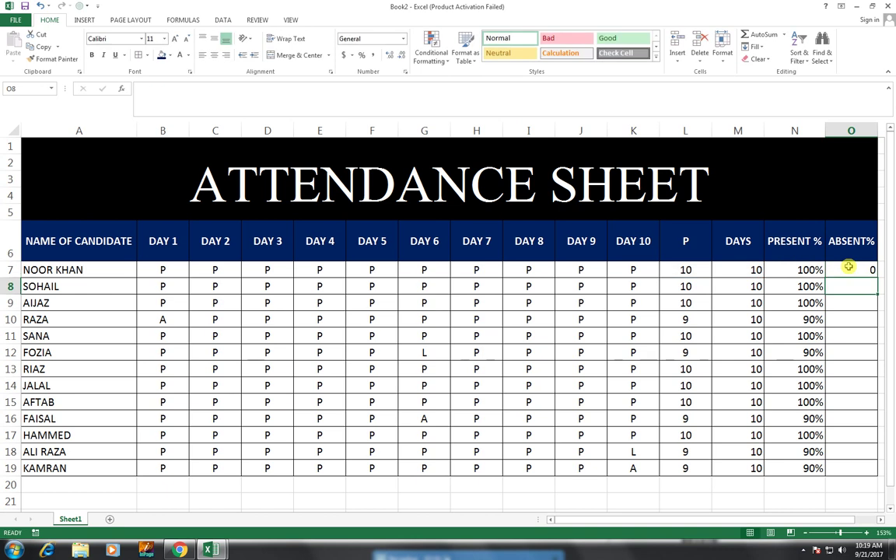
Step: Copy the O7 formula down to O19 and format ABSENT% as percentages
click(848, 269)
drag(875, 276, 867, 467)
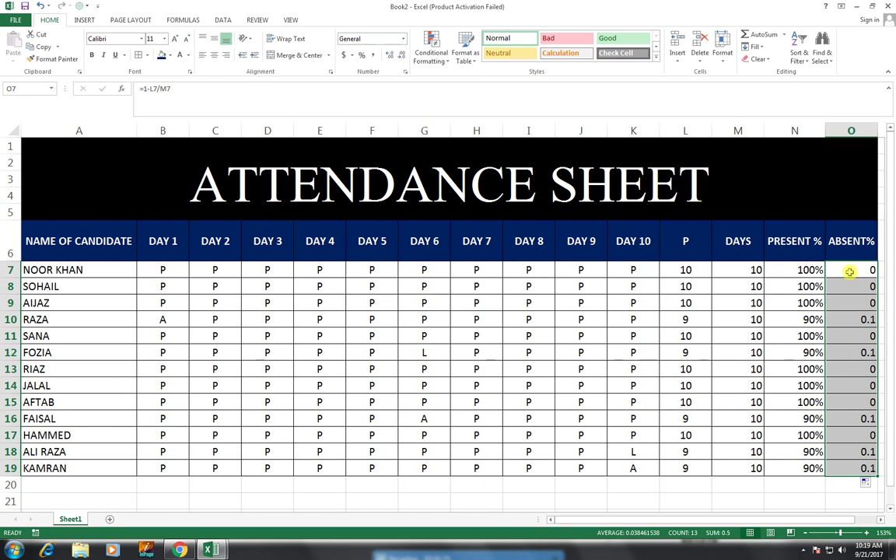
click(360, 56)
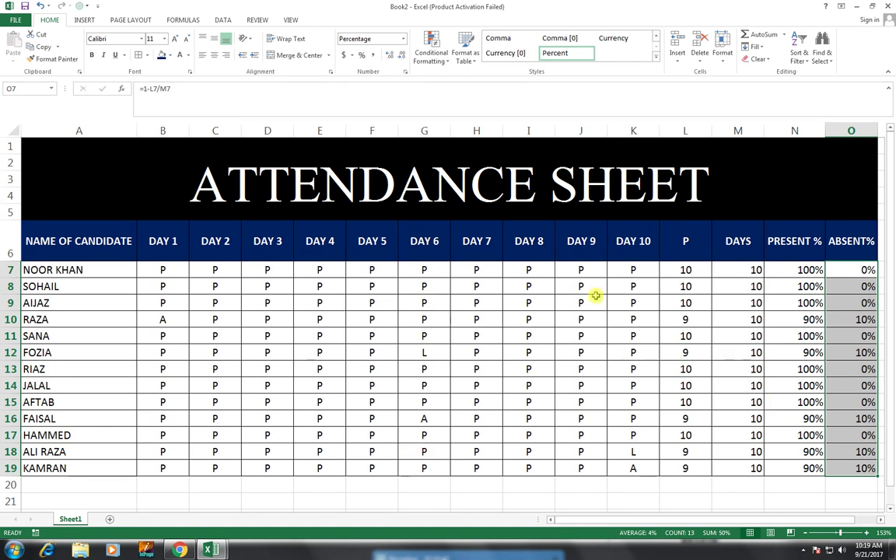
click(165, 271)
click(313, 274)
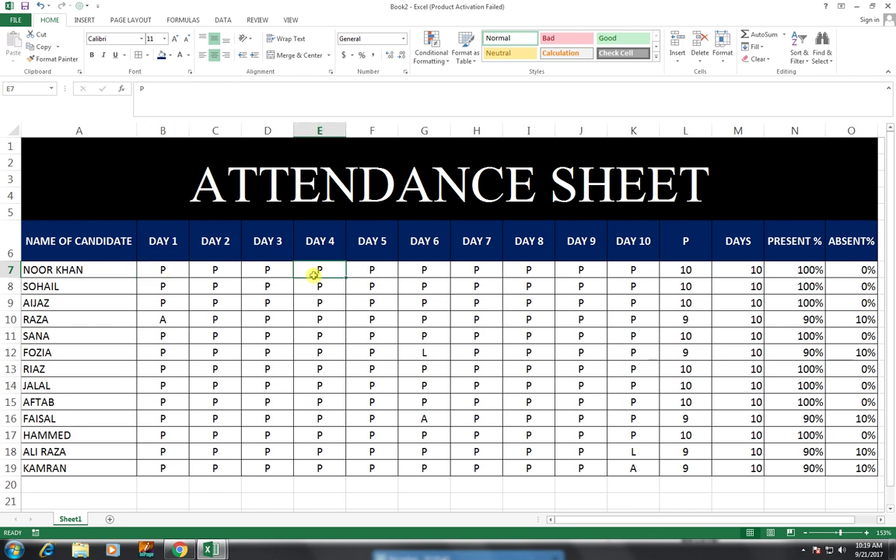
text(A)
key(Return)
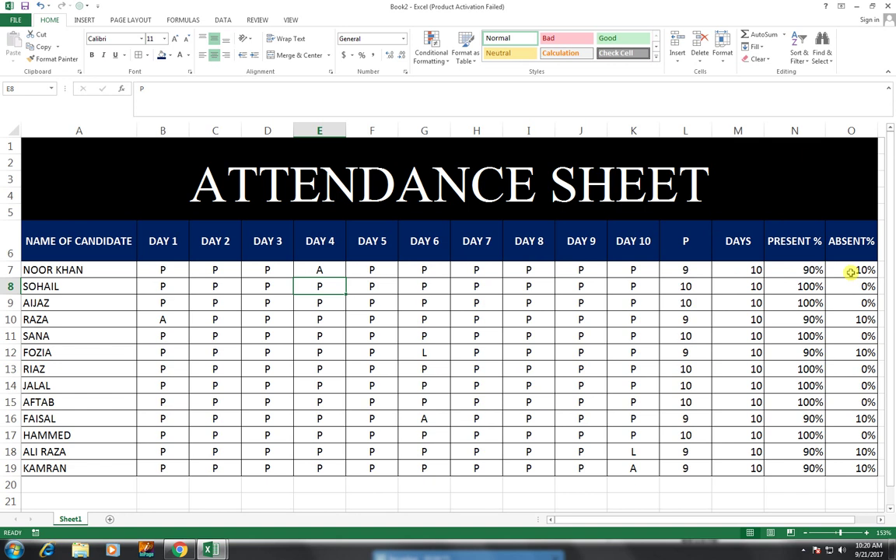
Step: Enter the label TOTAL in A20 below the last candidate
click(106, 484)
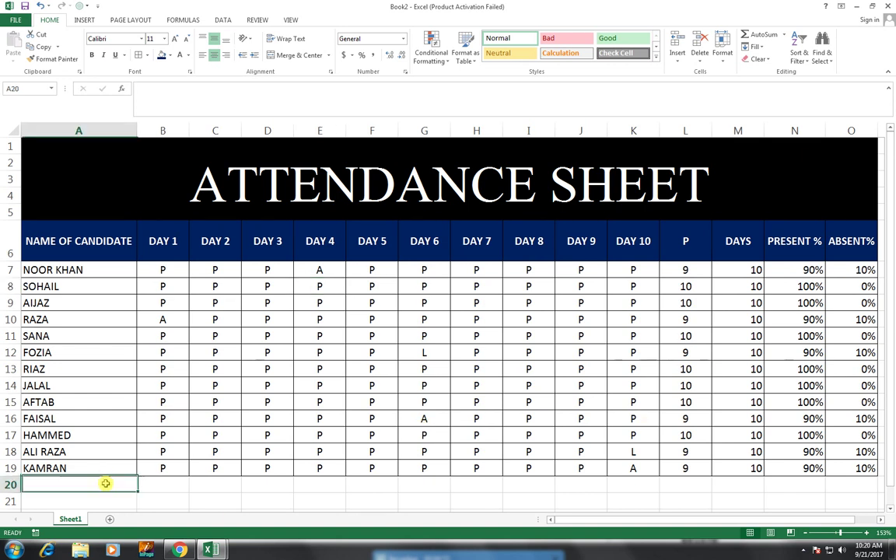
text(TOTAL)
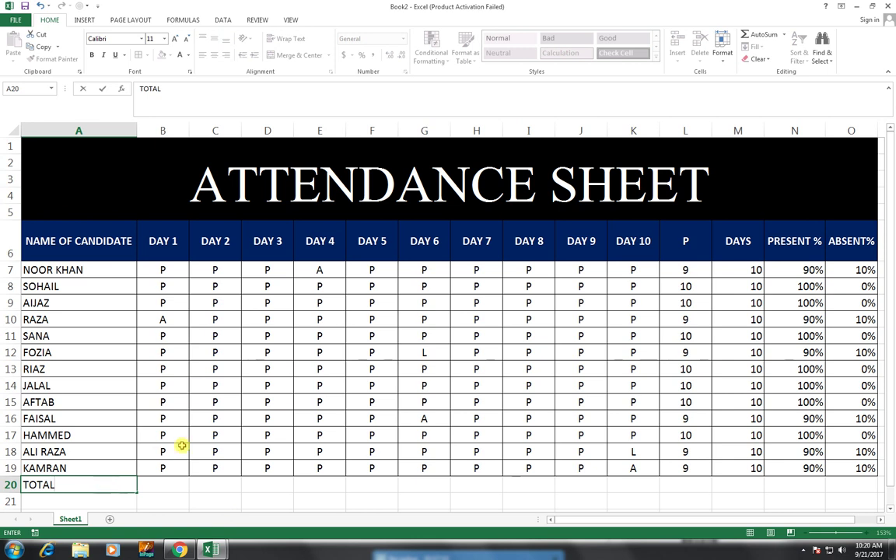
key(Return)
Step: Fill A20:O20 black with white text, and centre and bold the TOTAL label
mouse_move(114, 483)
mouse_down()
mouse_move(685, 501)
mouse_move(848, 486)
mouse_up()
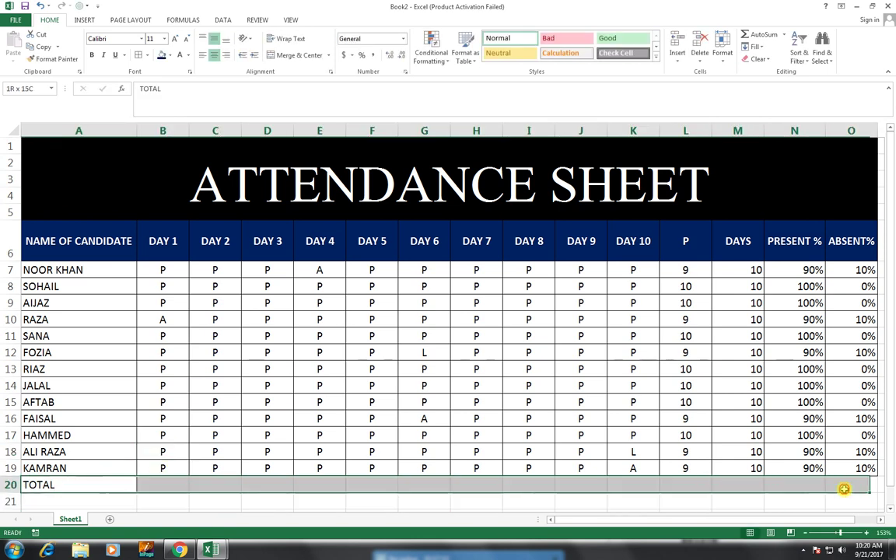
click(168, 55)
click(169, 80)
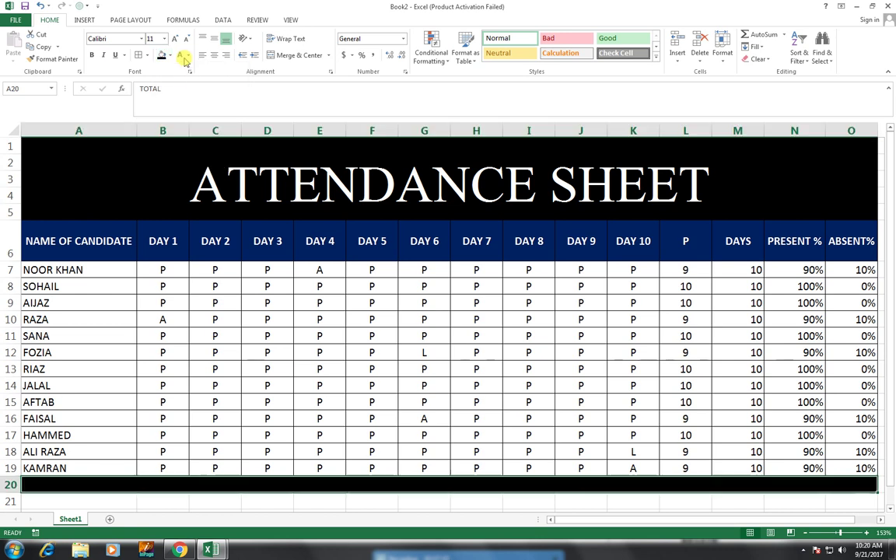
click(187, 55)
click(179, 93)
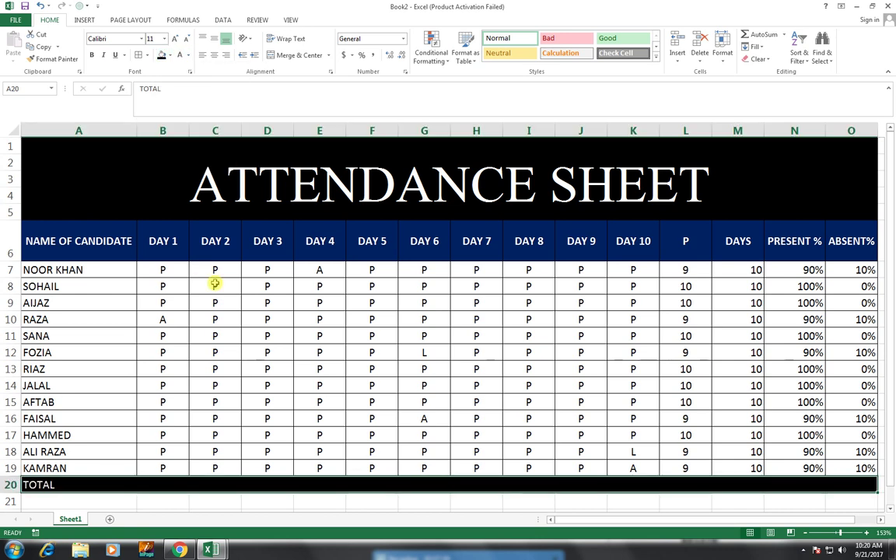
click(214, 54)
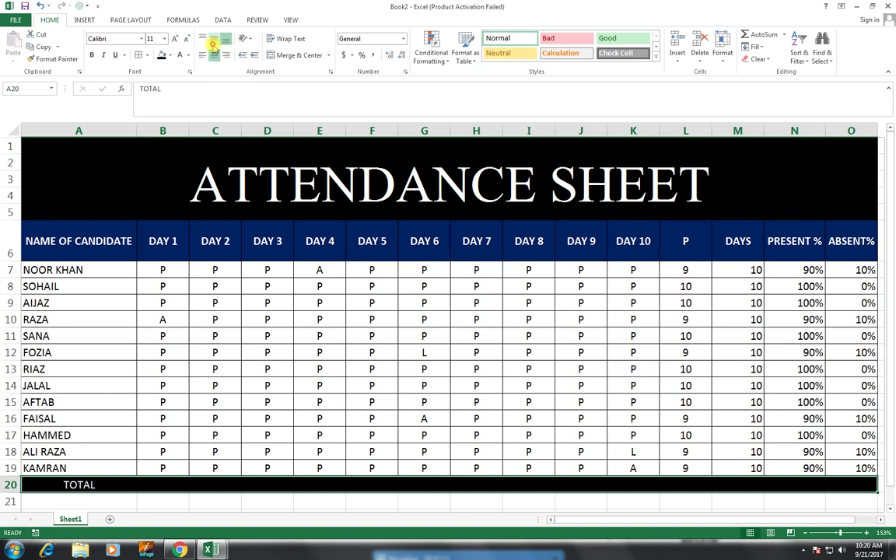
click(91, 55)
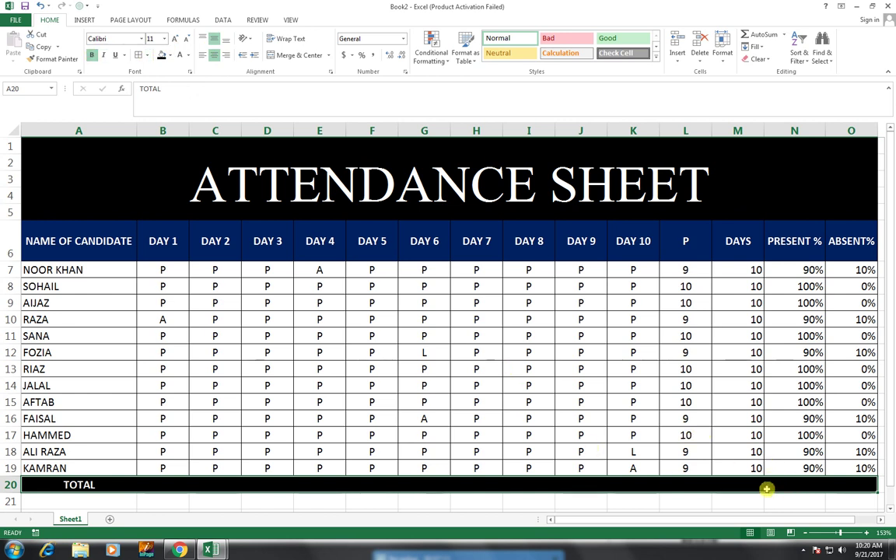
click(690, 486)
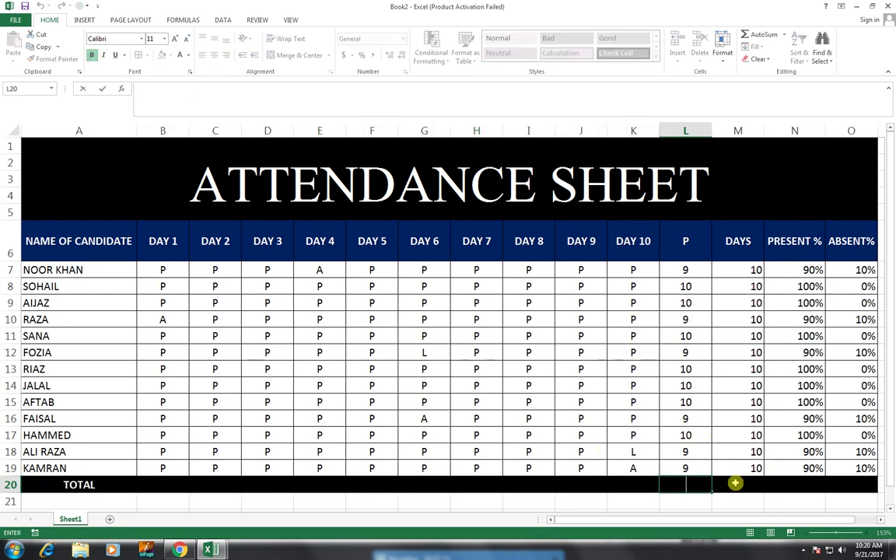
click(736, 483)
click(685, 485)
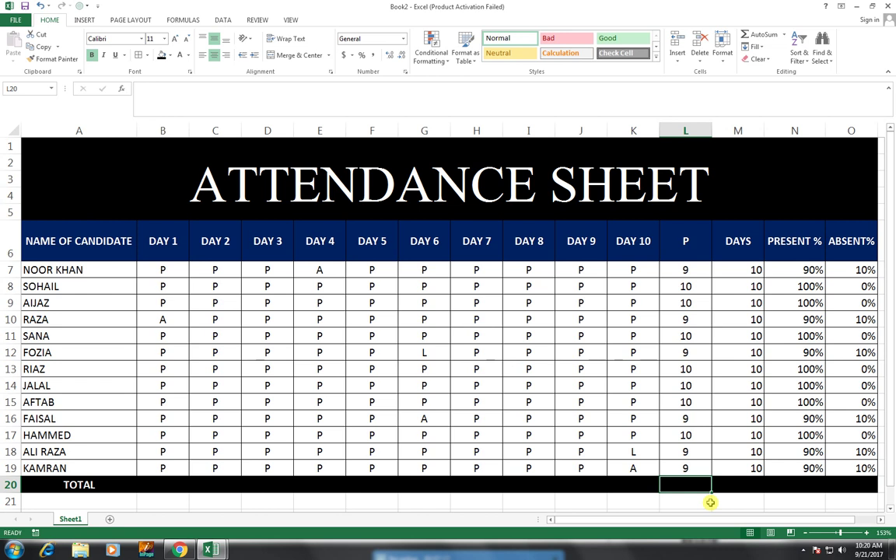
Step: AutoSum the P counts in L20 (124) and copy it to M20 for DAYS (130)
key(alt+equal)
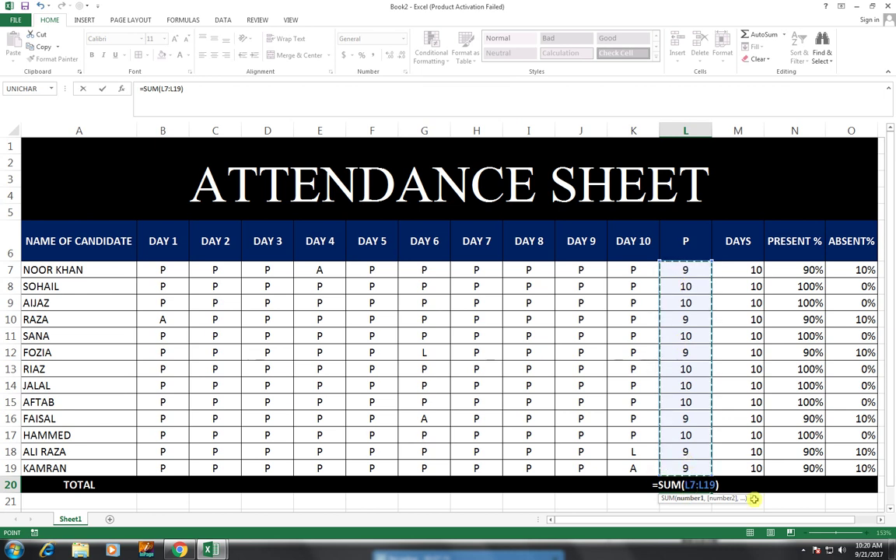
key(Return)
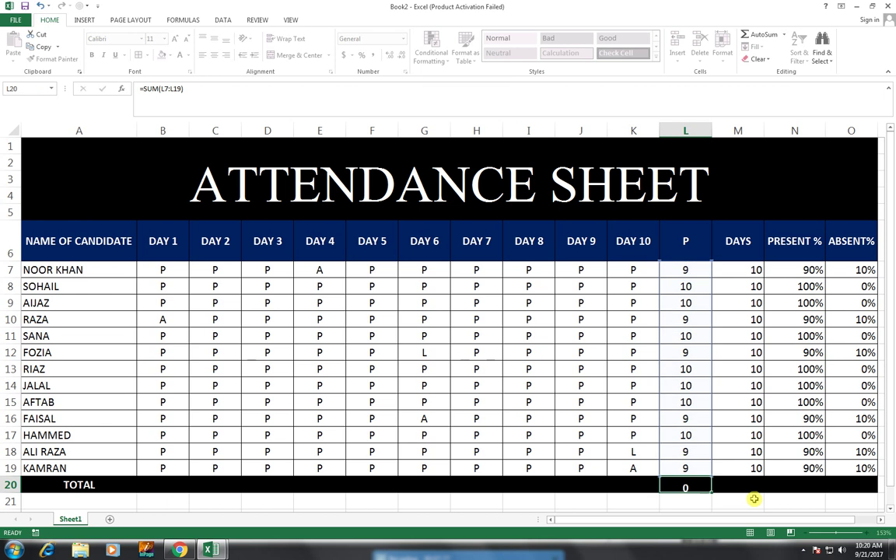
click(704, 484)
drag(711, 492, 751, 486)
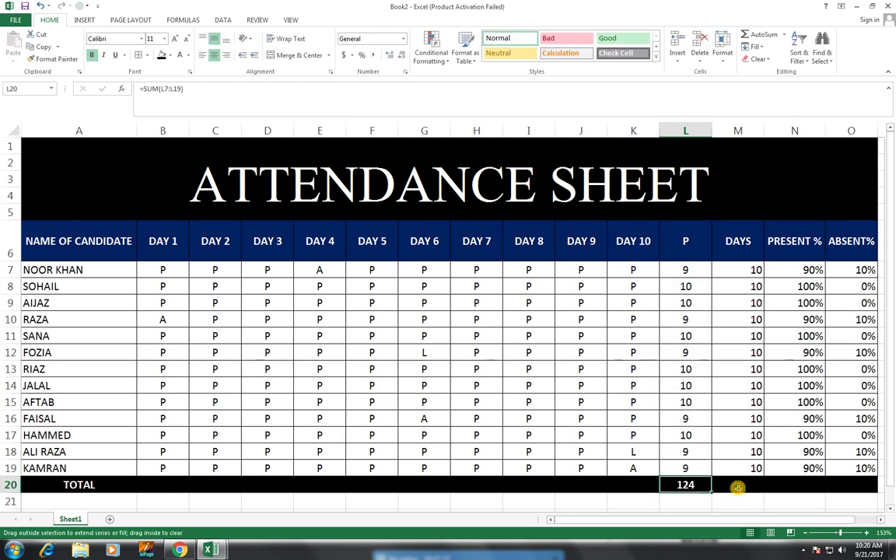
Step: Extend the percentage formulas into N20:O20, giving 95% present and 5% absent
drag(809, 468, 860, 468)
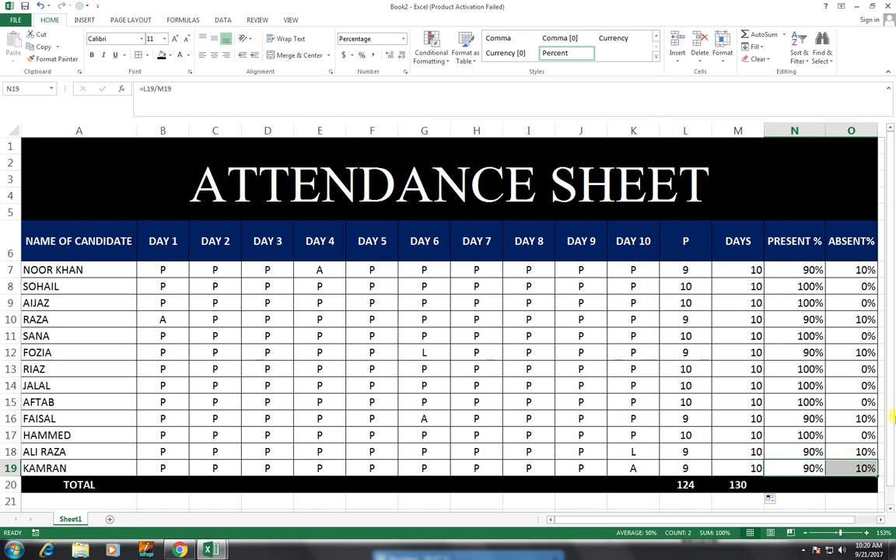
drag(877, 480, 875, 490)
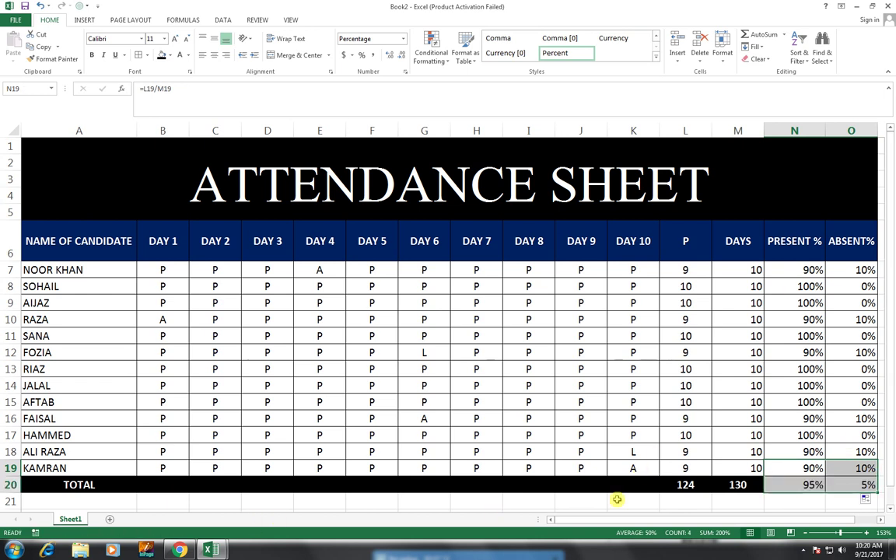
click(726, 485)
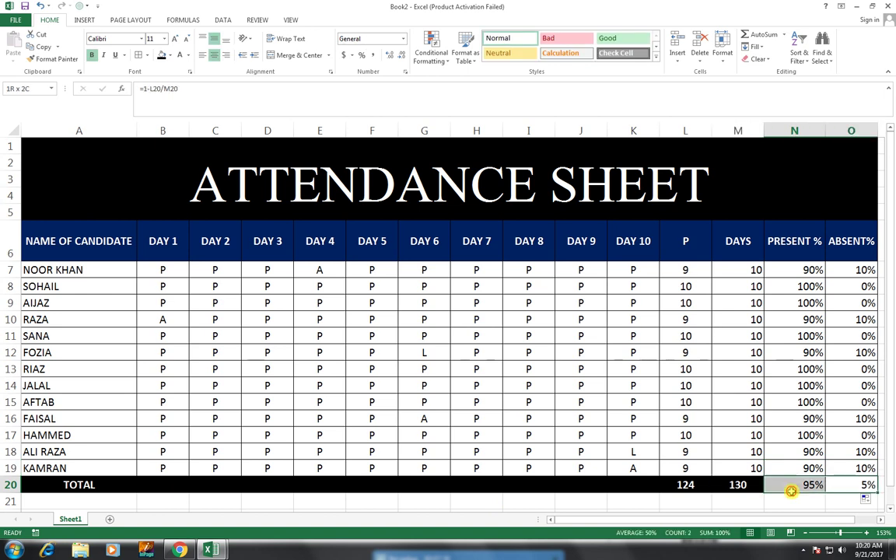
drag(856, 485, 794, 486)
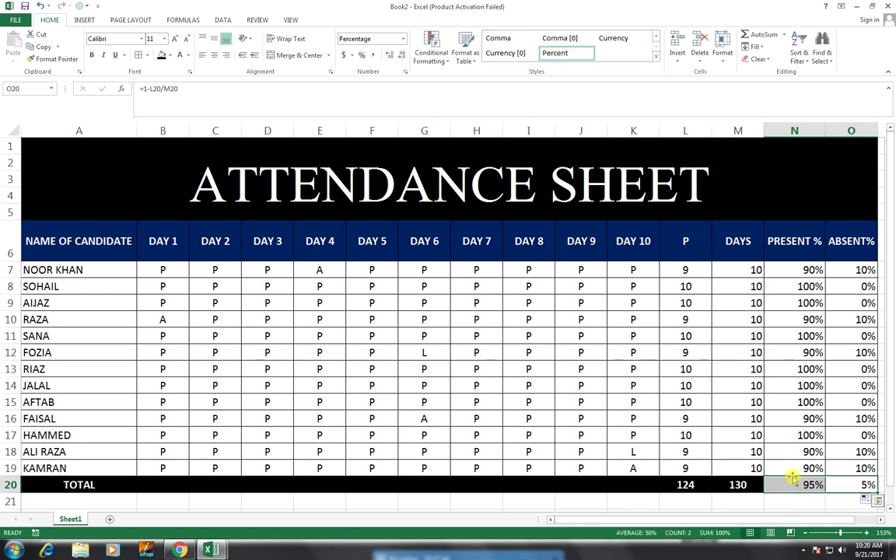
Step: Fill the 95% and 5% cells N20:O20 light blue
click(170, 55)
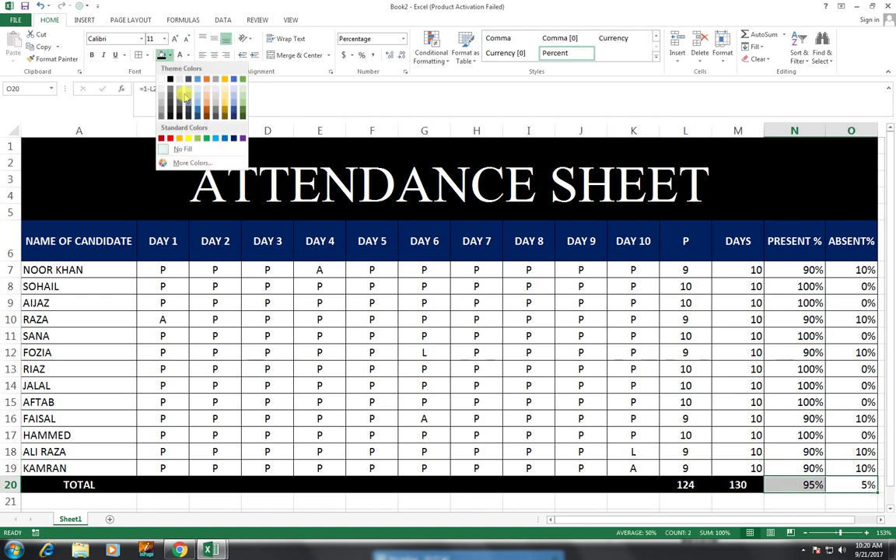
click(215, 139)
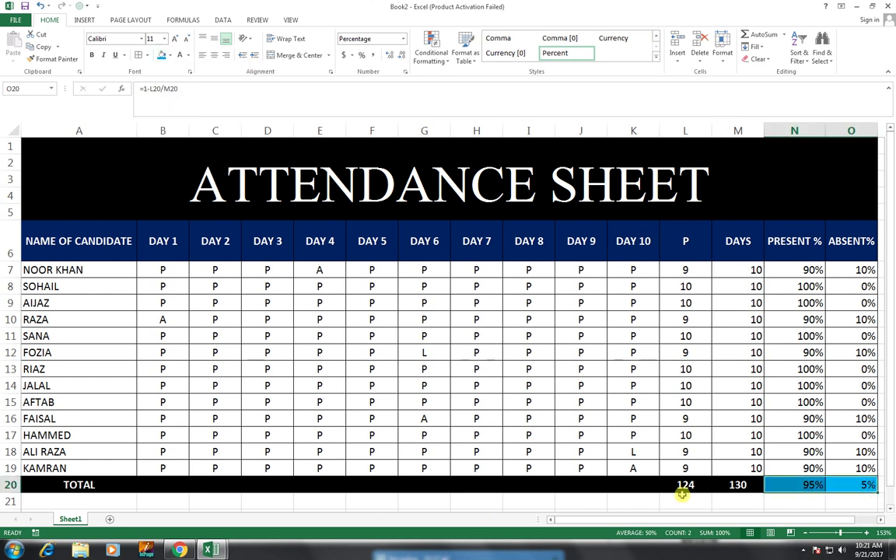